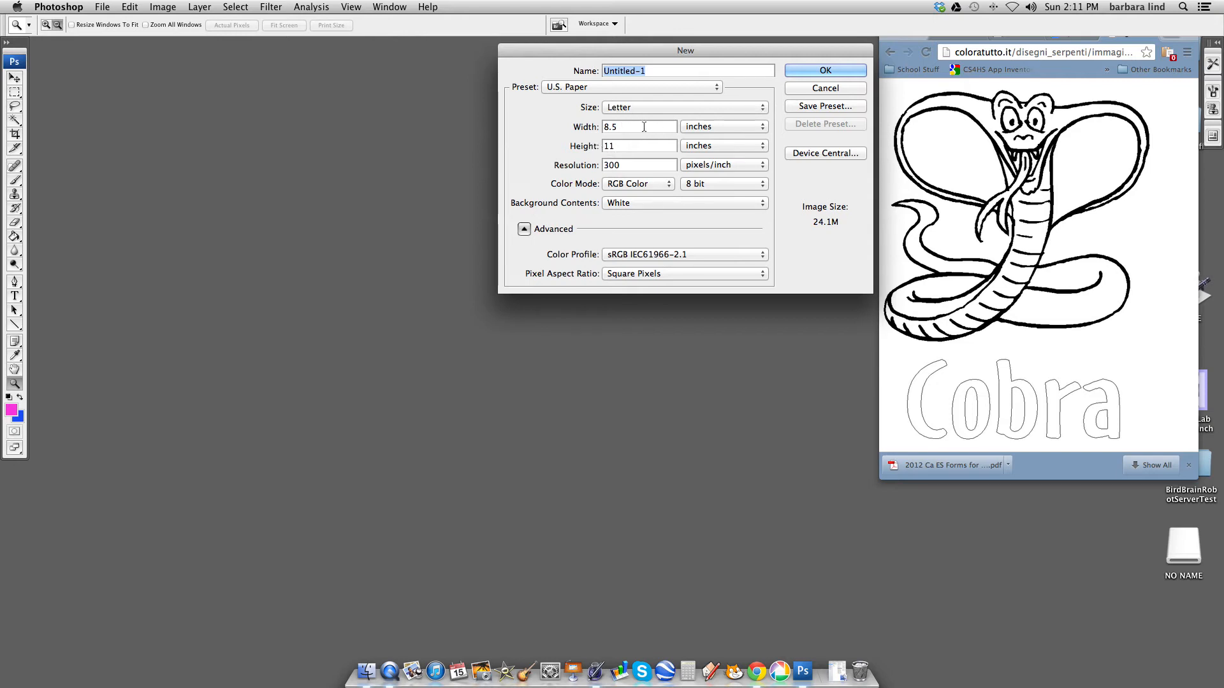
- Create the 8.5 × 11 inch, 300 pixels/inch RGB document and bring the cobra picture from the browser onto its page
left_click(845, 72)
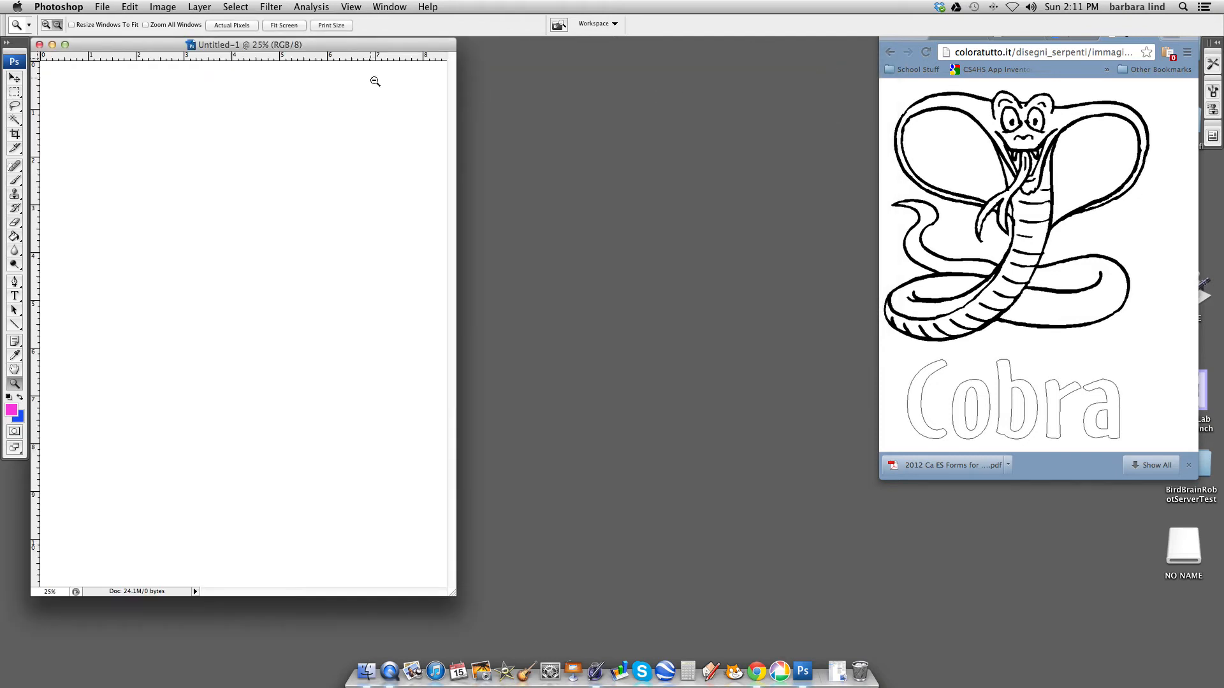
left_click_drag(381, 45, 594, 44)
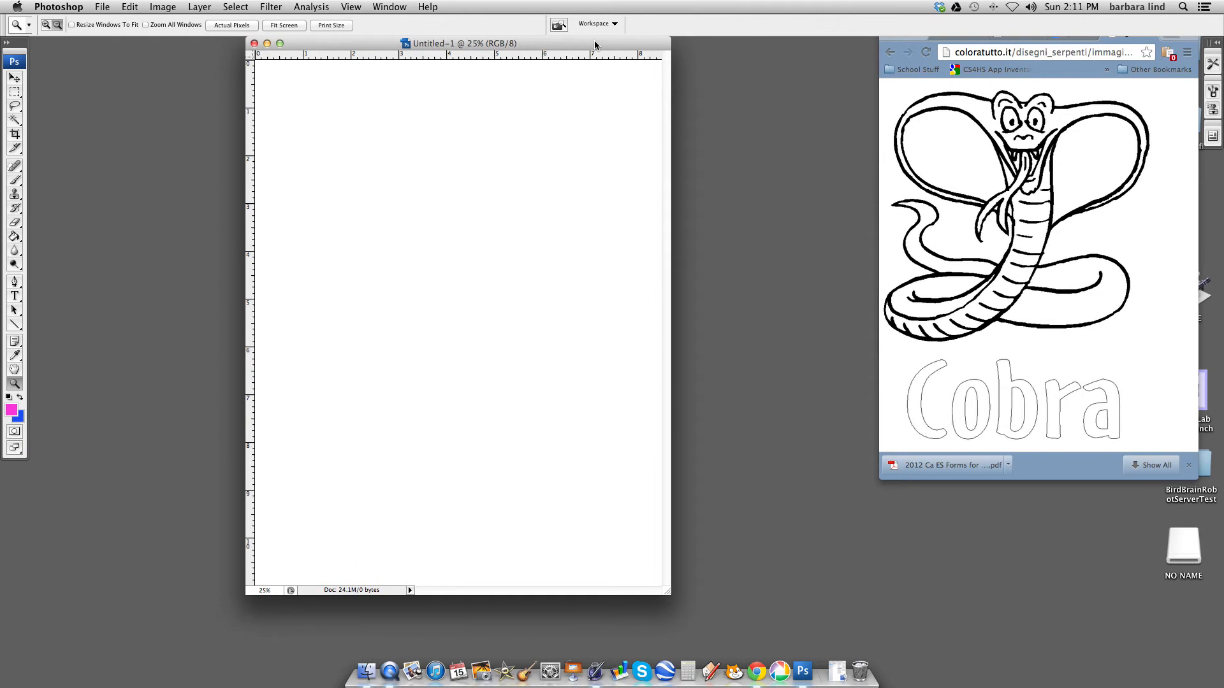
left_click(1028, 132)
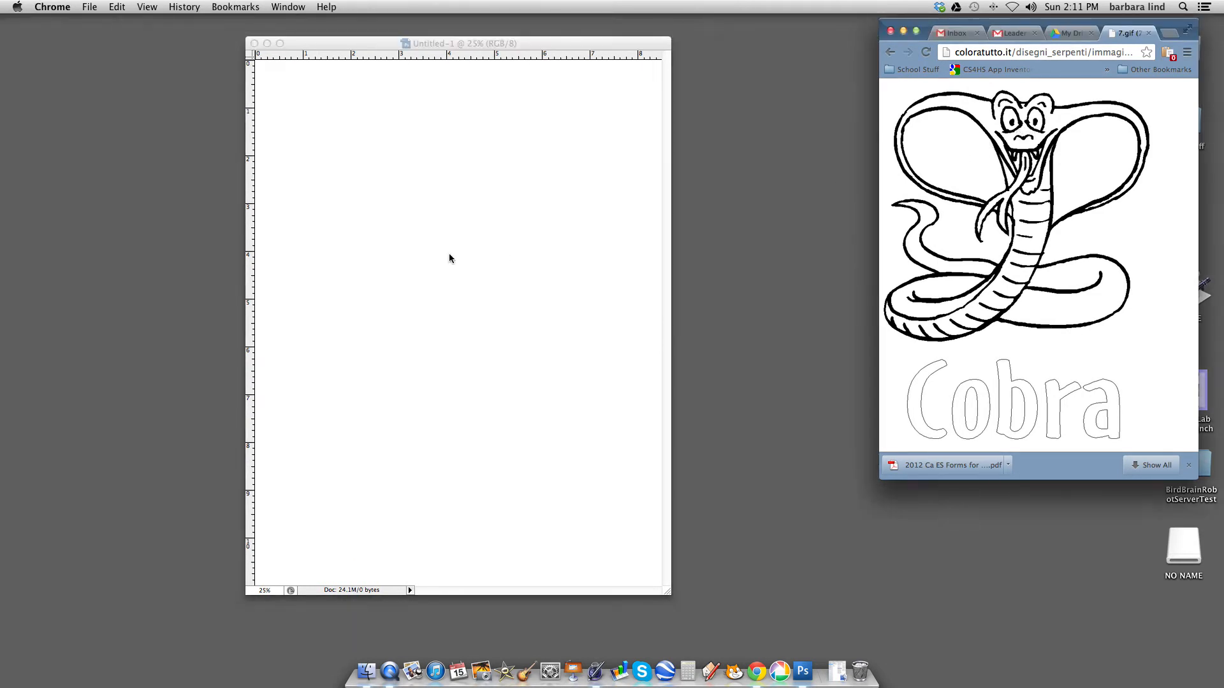
left_click_drag(1030, 136, 497, 211)
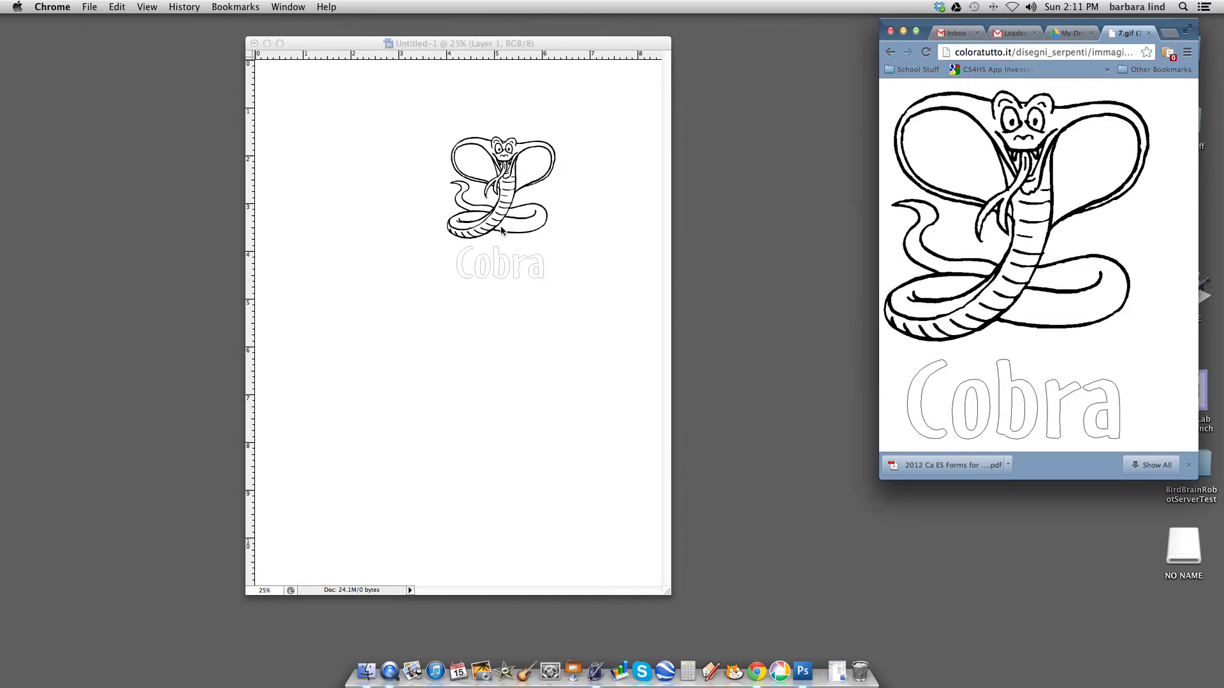
left_click(504, 199)
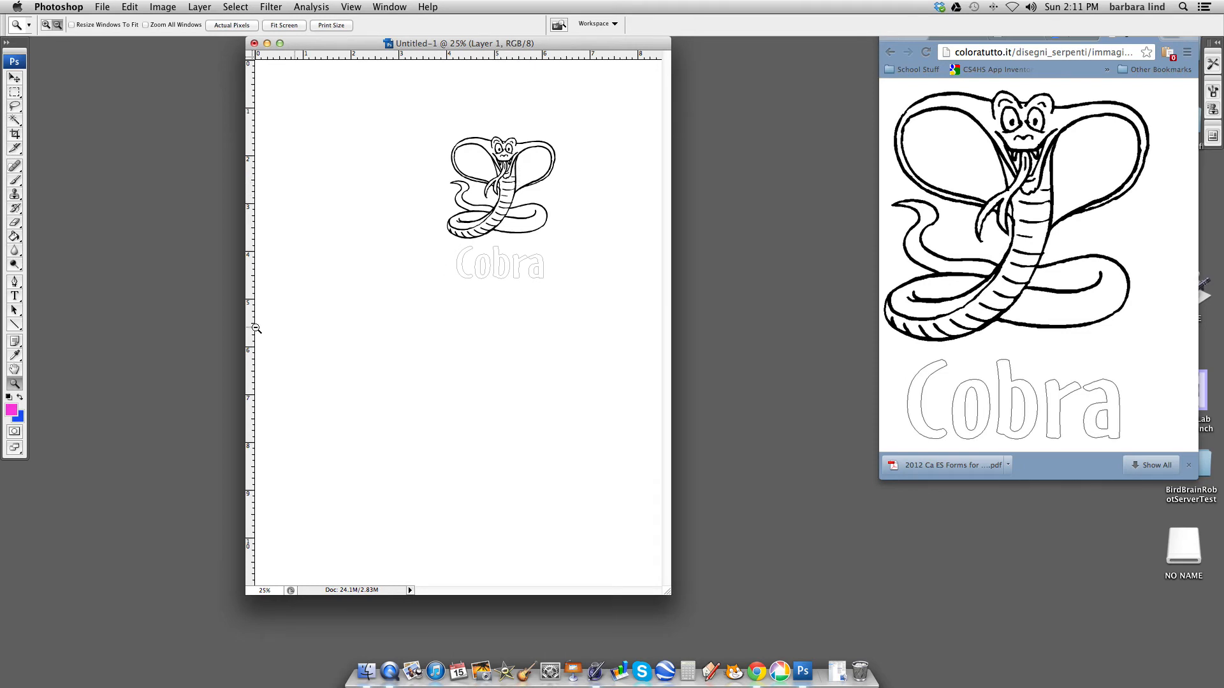
- Scale the cobra picture proportionally with Free Transform to about 270% so it fills most of the page
left_click(17, 79)
left_click(14, 79)
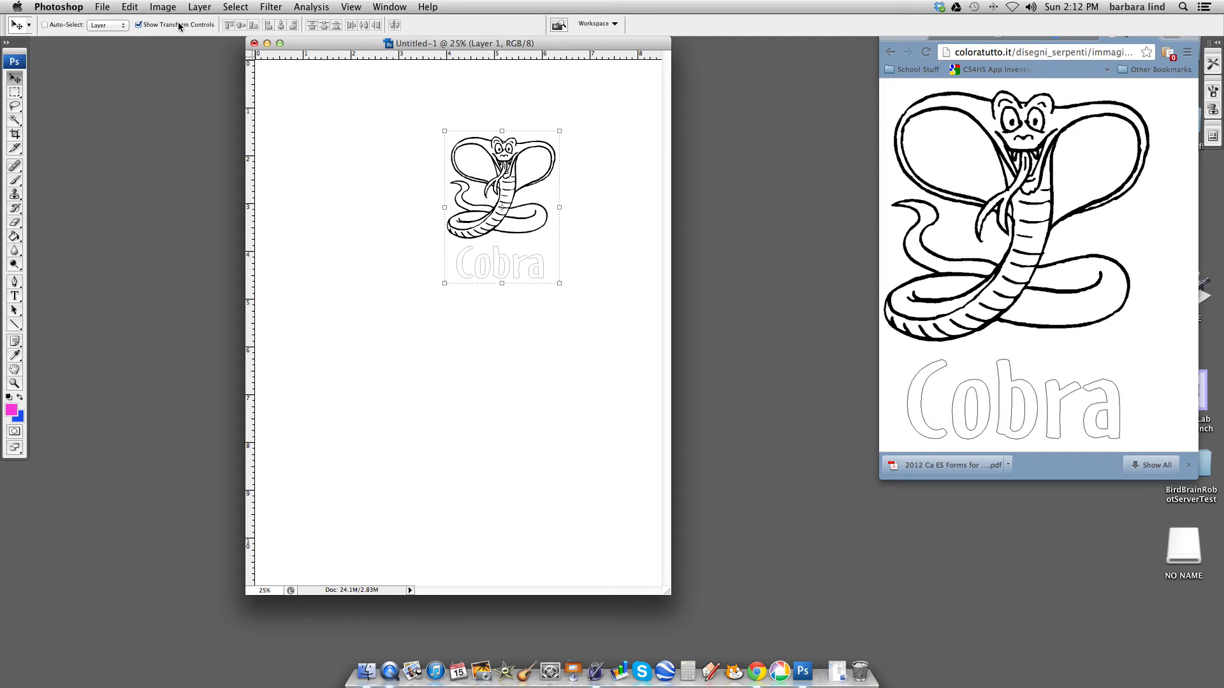
left_click(512, 215)
key("super+t")
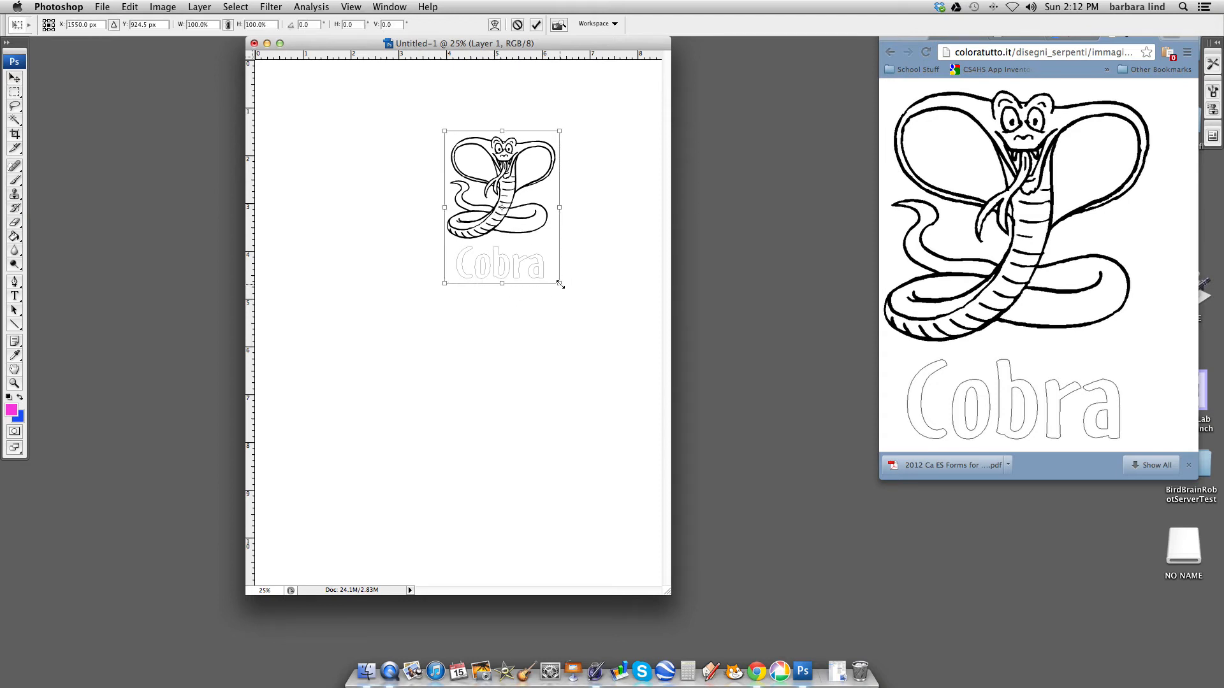
left_click(229, 27)
left_click_drag(447, 281, 276, 459)
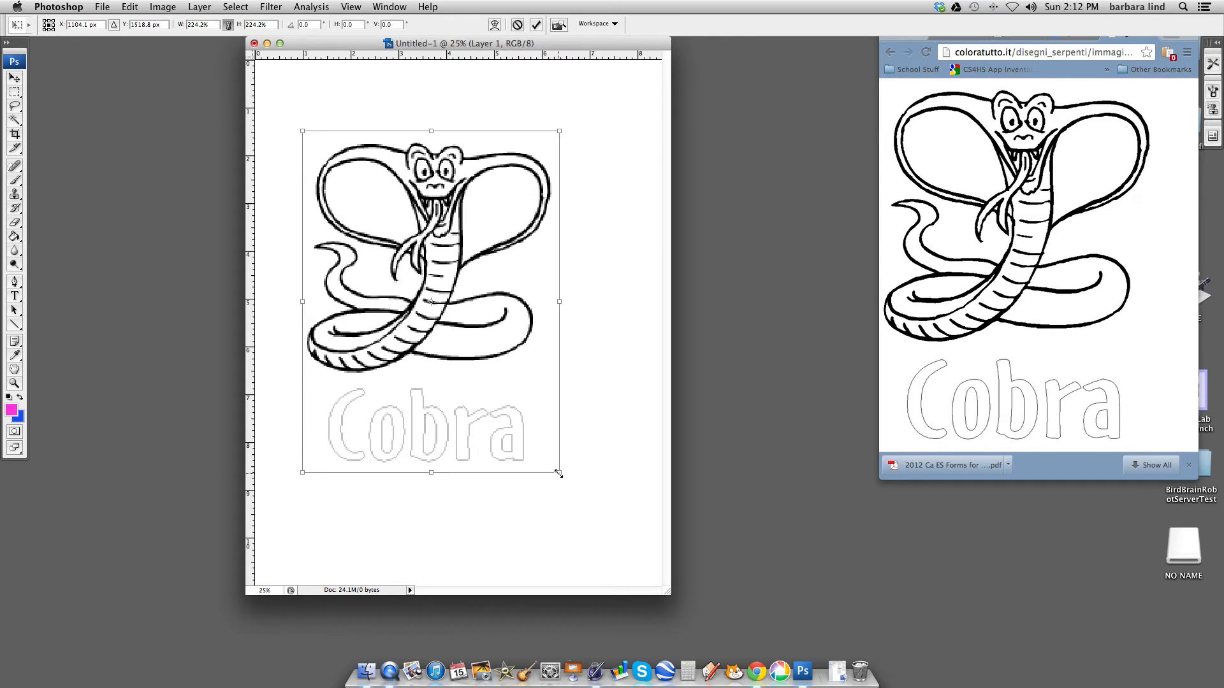
left_click_drag(569, 480, 636, 526)
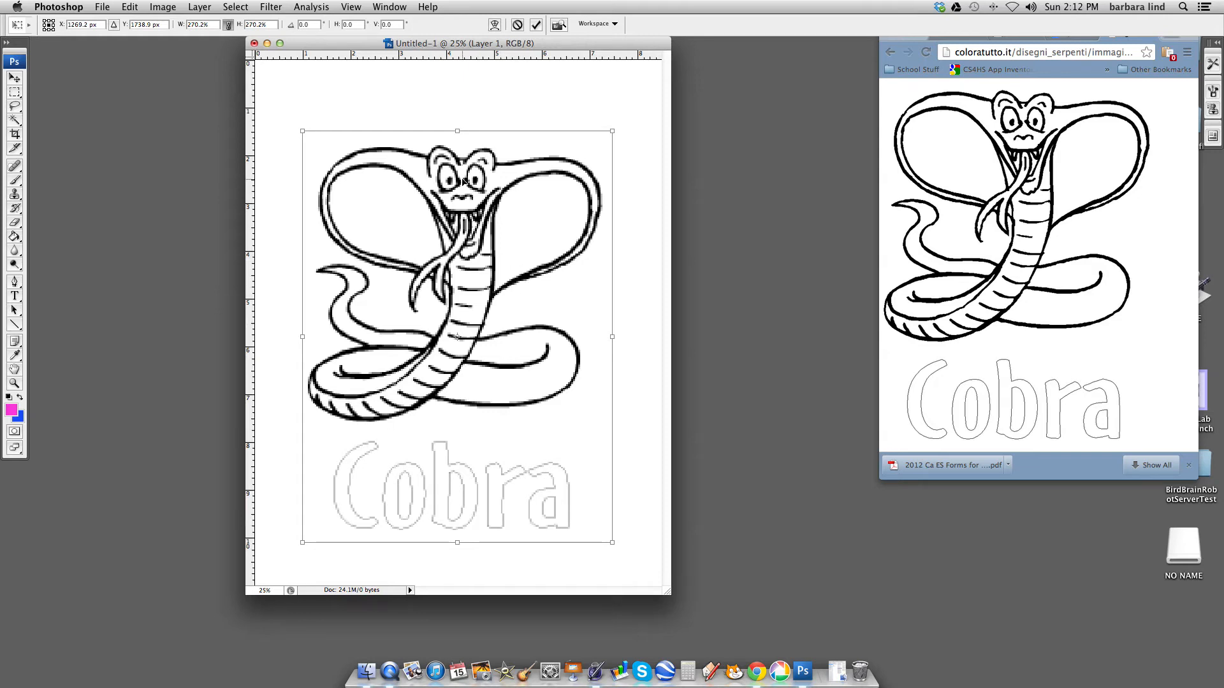
key("Return")
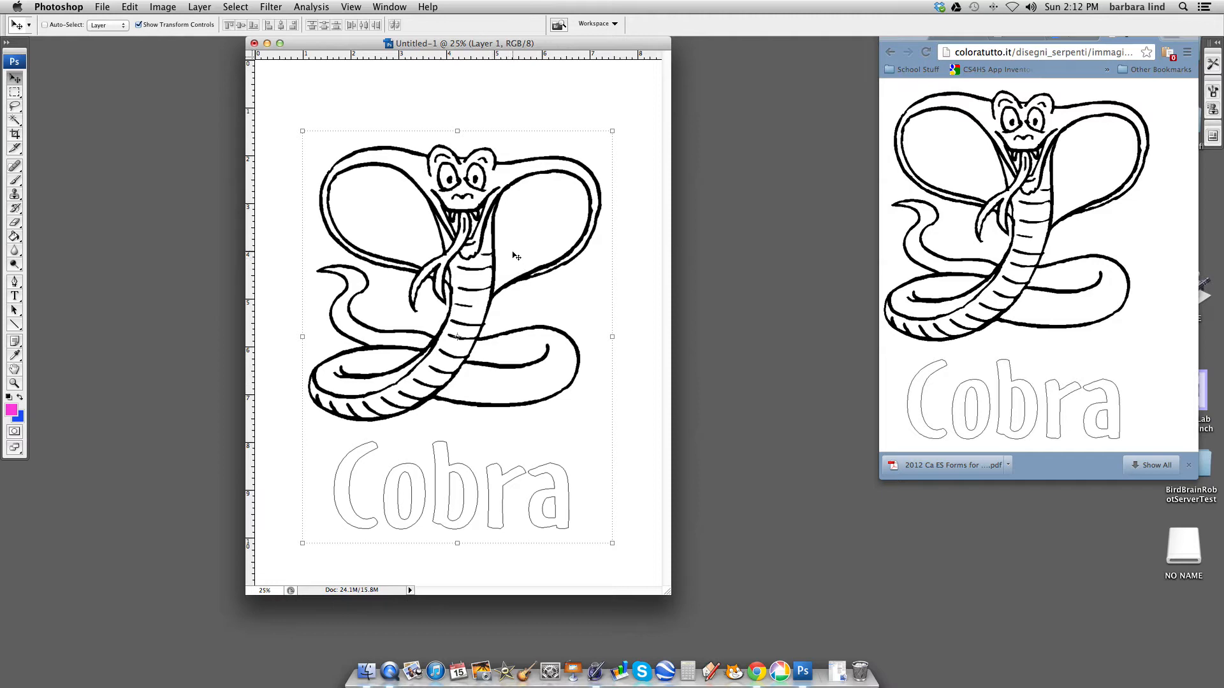
- Show the Layers panel and place it beside the document so the cobra is not covered
left_click(385, 5)
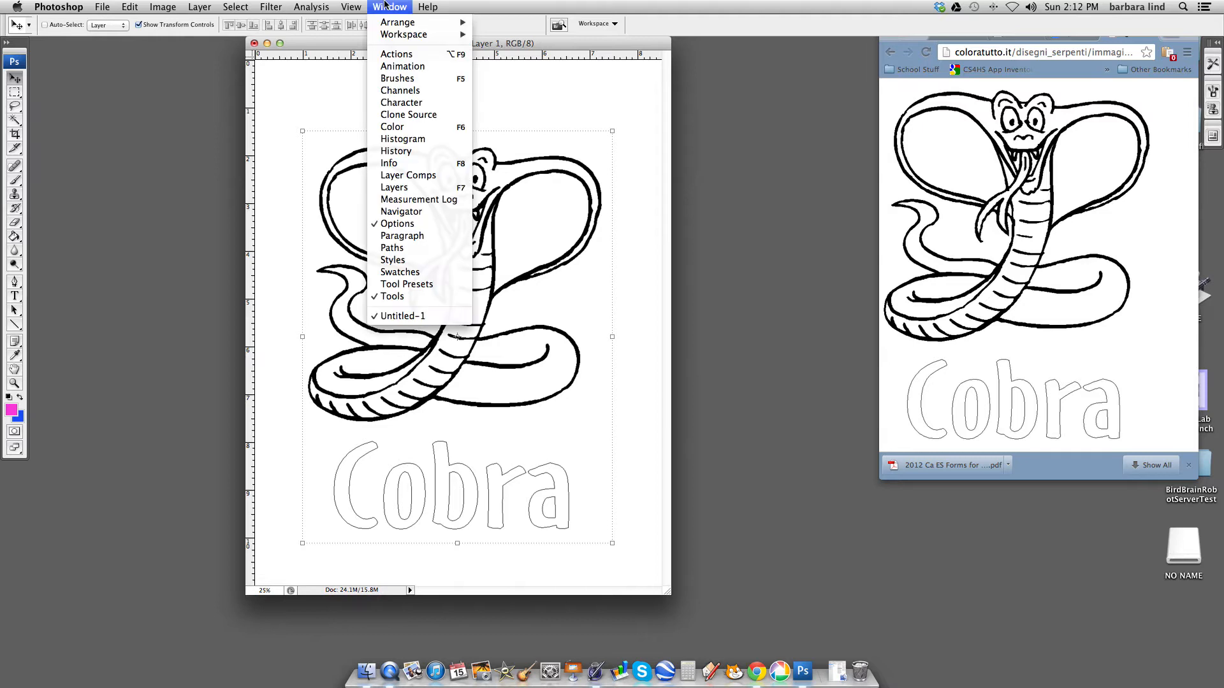
left_click(387, 189)
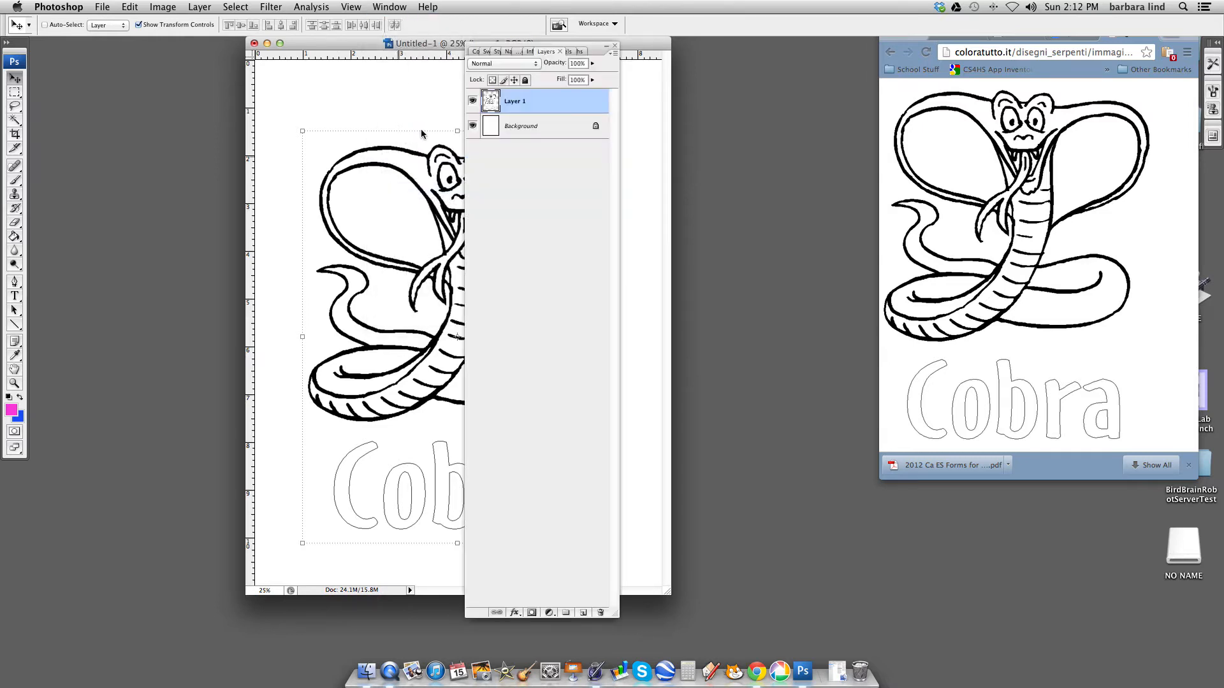
left_click_drag(591, 44, 756, 92)
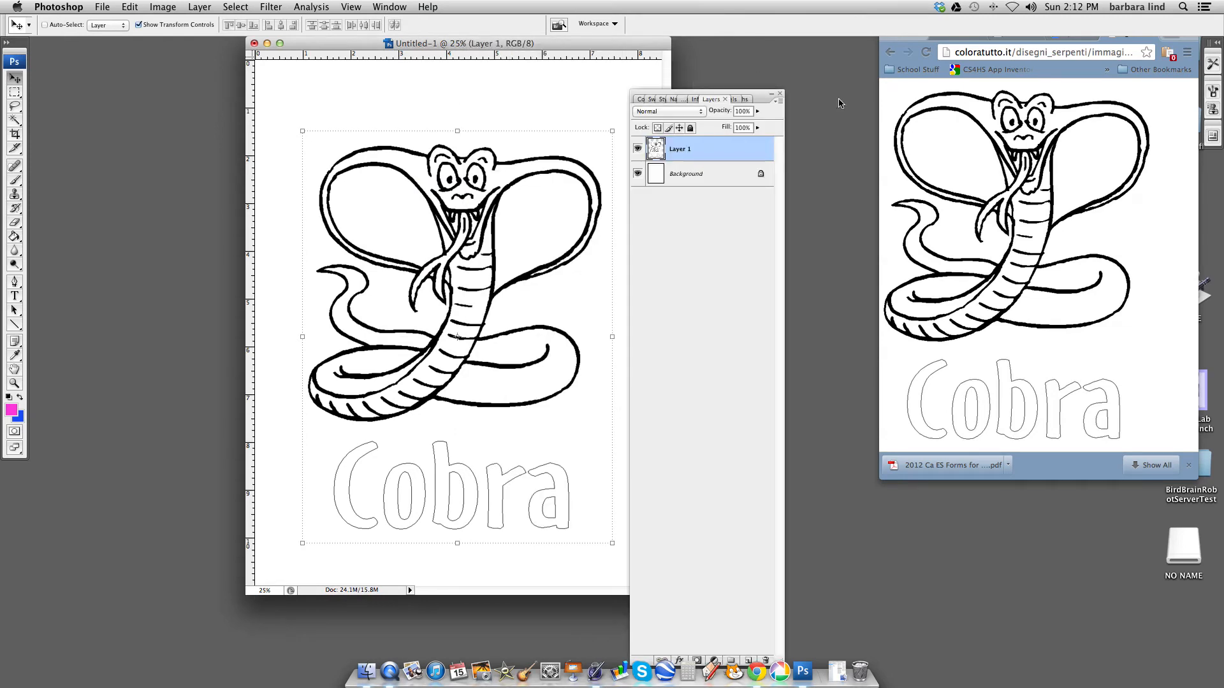
left_click_drag(761, 99, 809, 51)
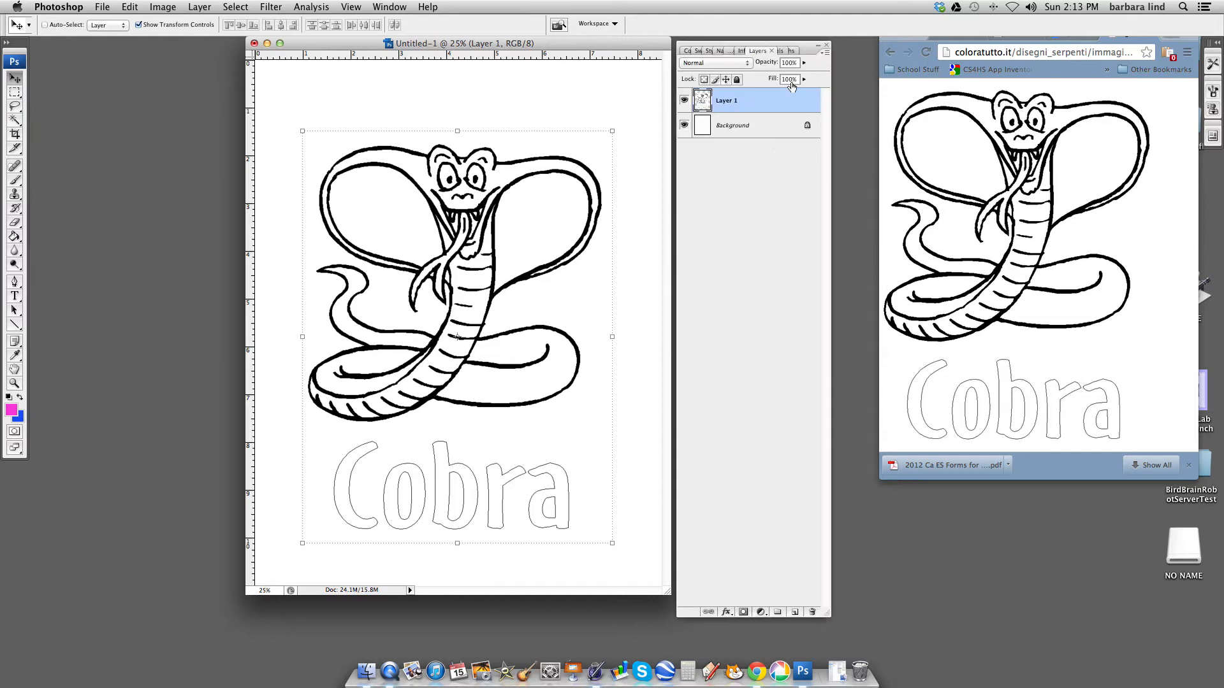
- Convert the locked Background into a regular layer named Layer 0
left_click(807, 138)
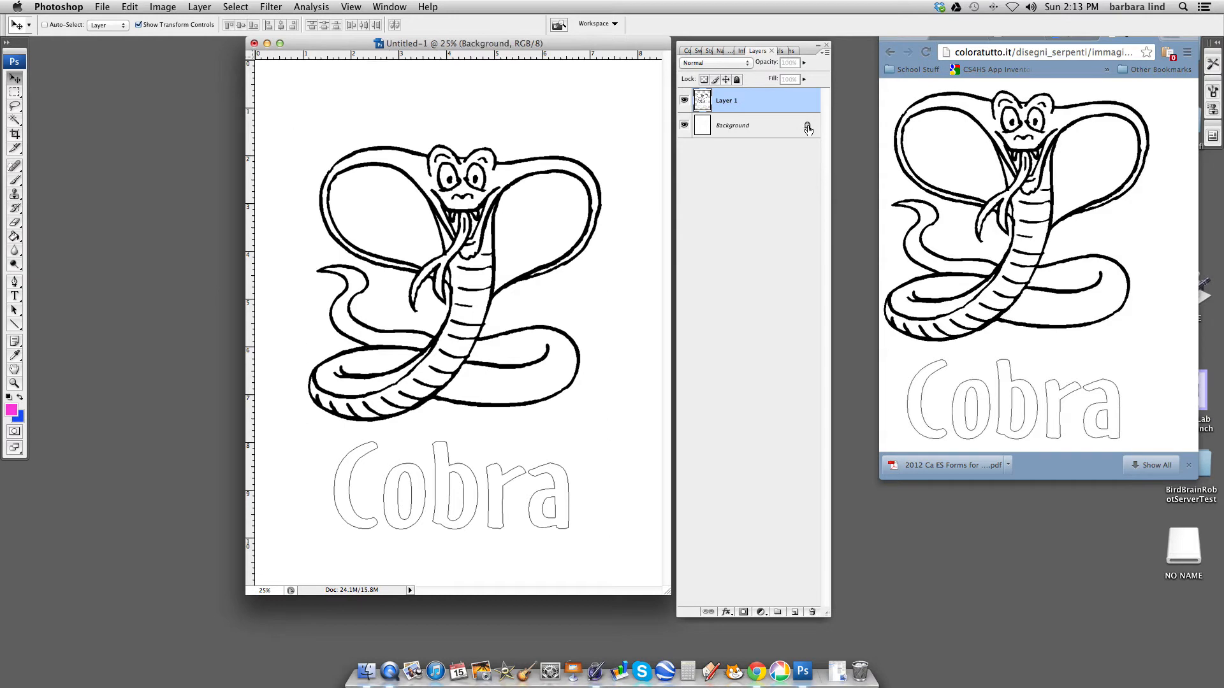
double_click(808, 138)
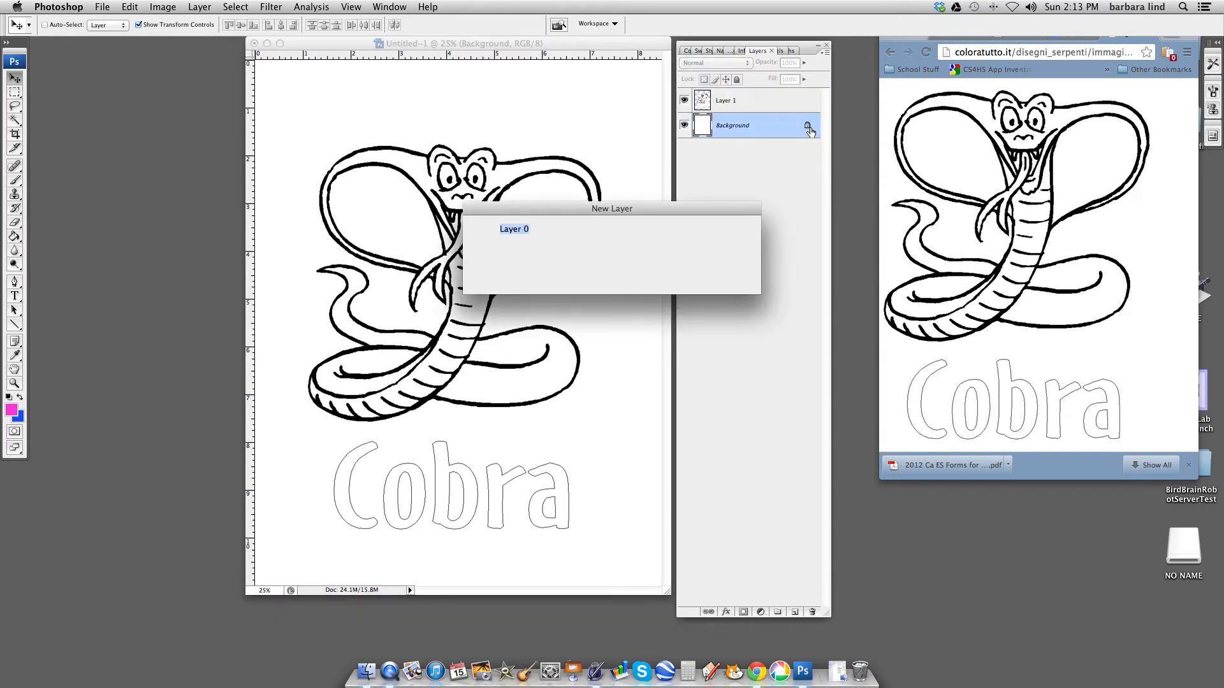
left_click(726, 228)
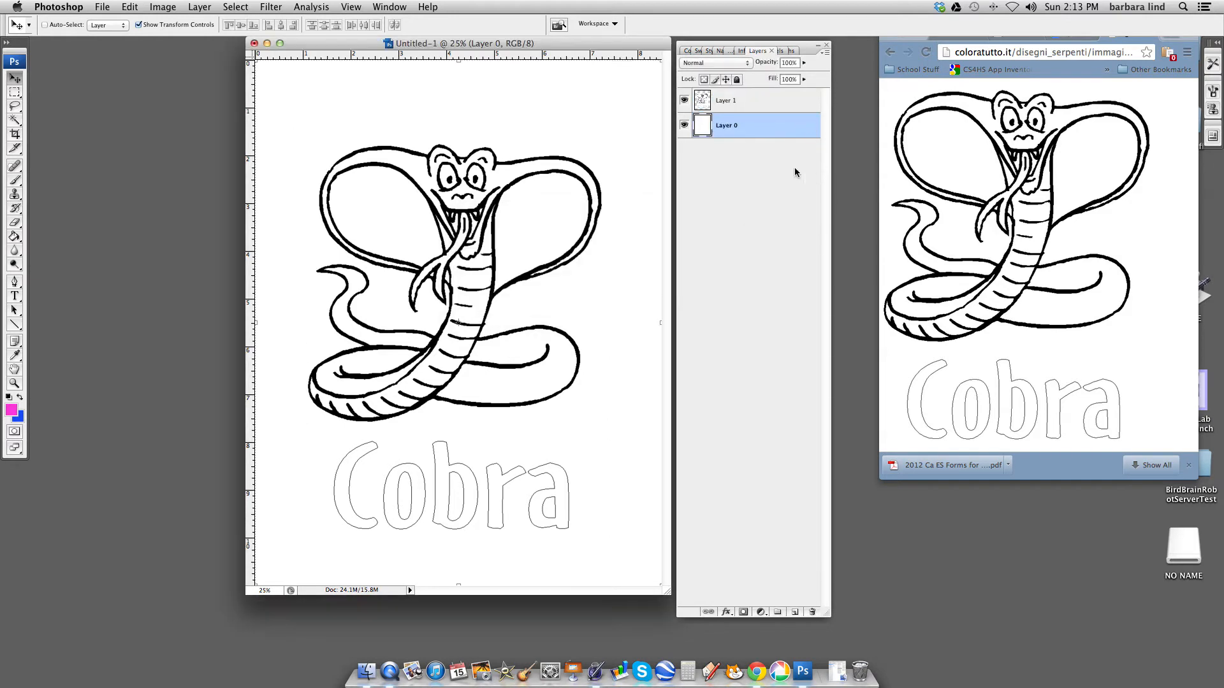
- Rename Layer 1, which holds the snake drawing, as king cobra
left_click(751, 100)
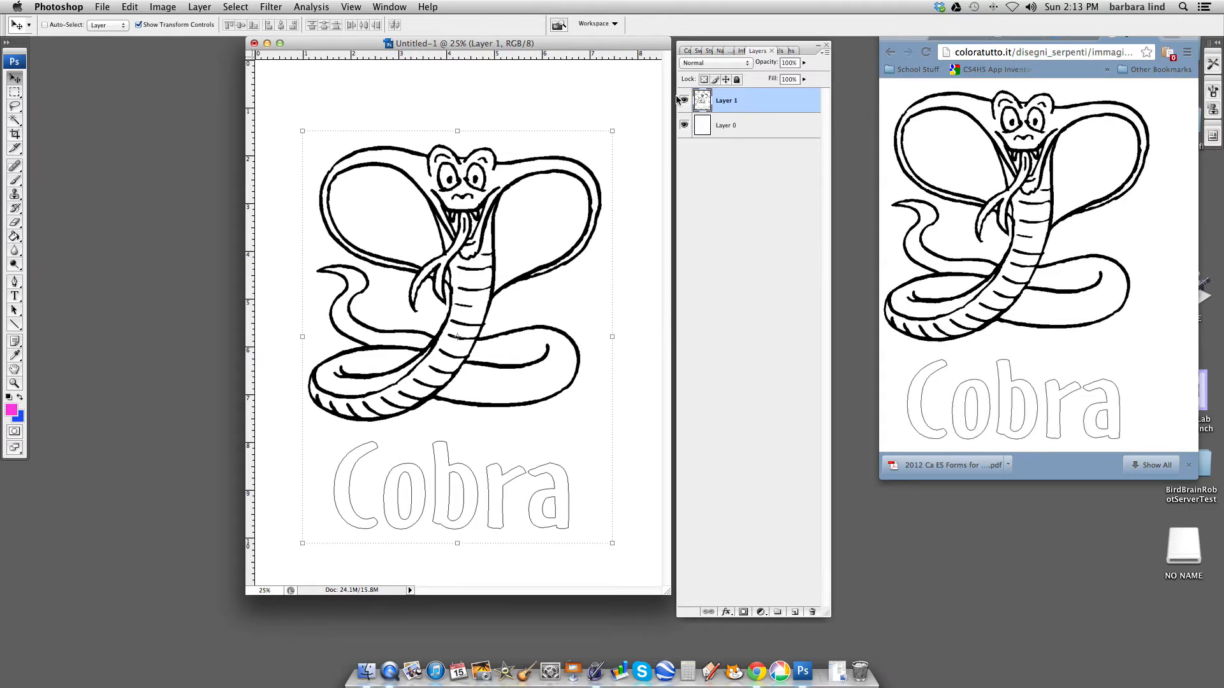
double_click(728, 102)
type("cobra")
key("Return")
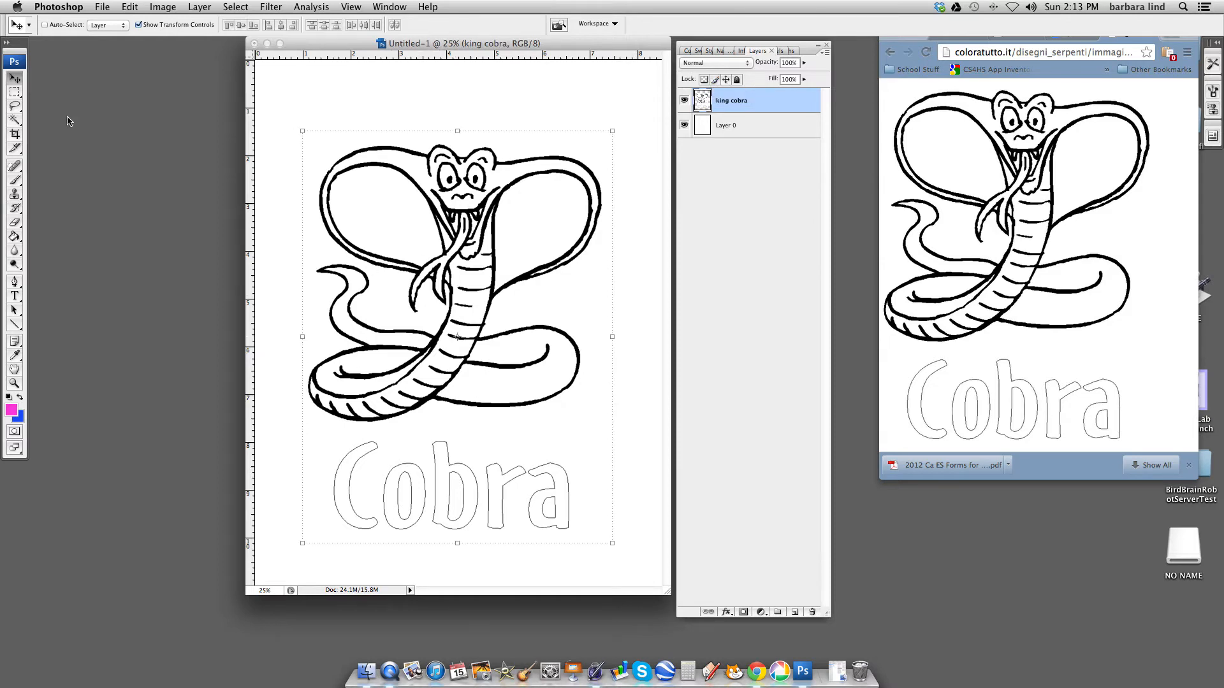
- Erase the word Cobra below the snake on the king cobra layer, using the Eraser tool with a 277 px hard brush
left_click(17, 223)
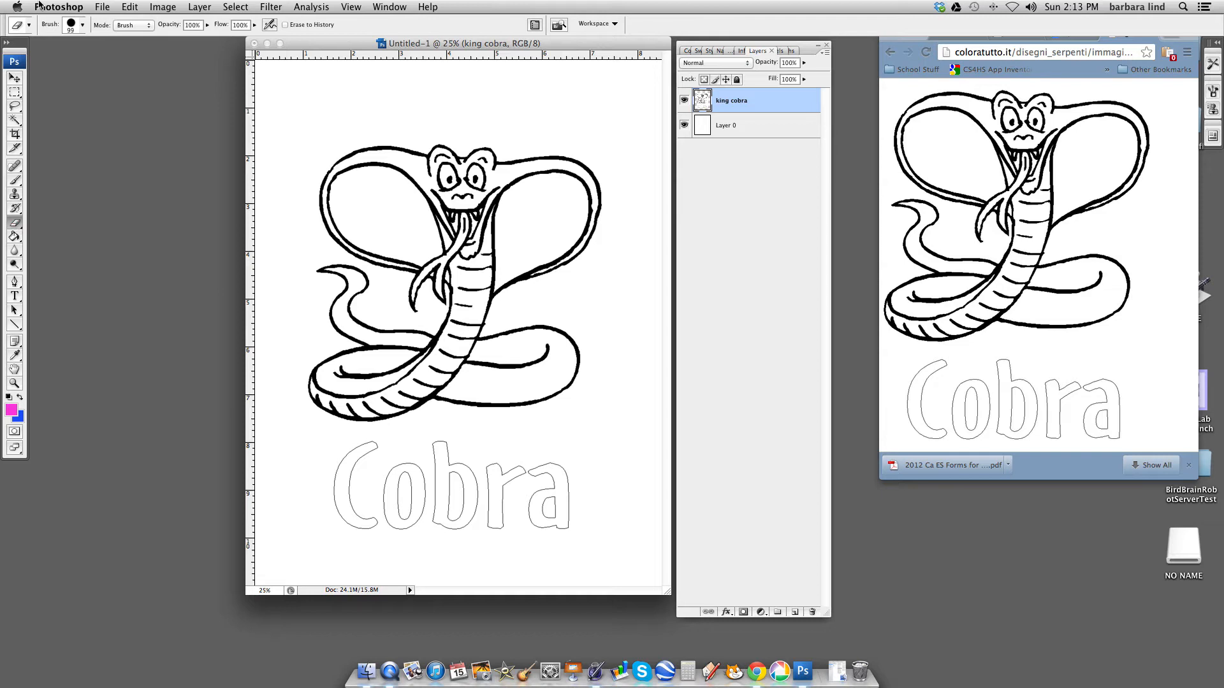
left_click_drag(16, 49, 19, 45)
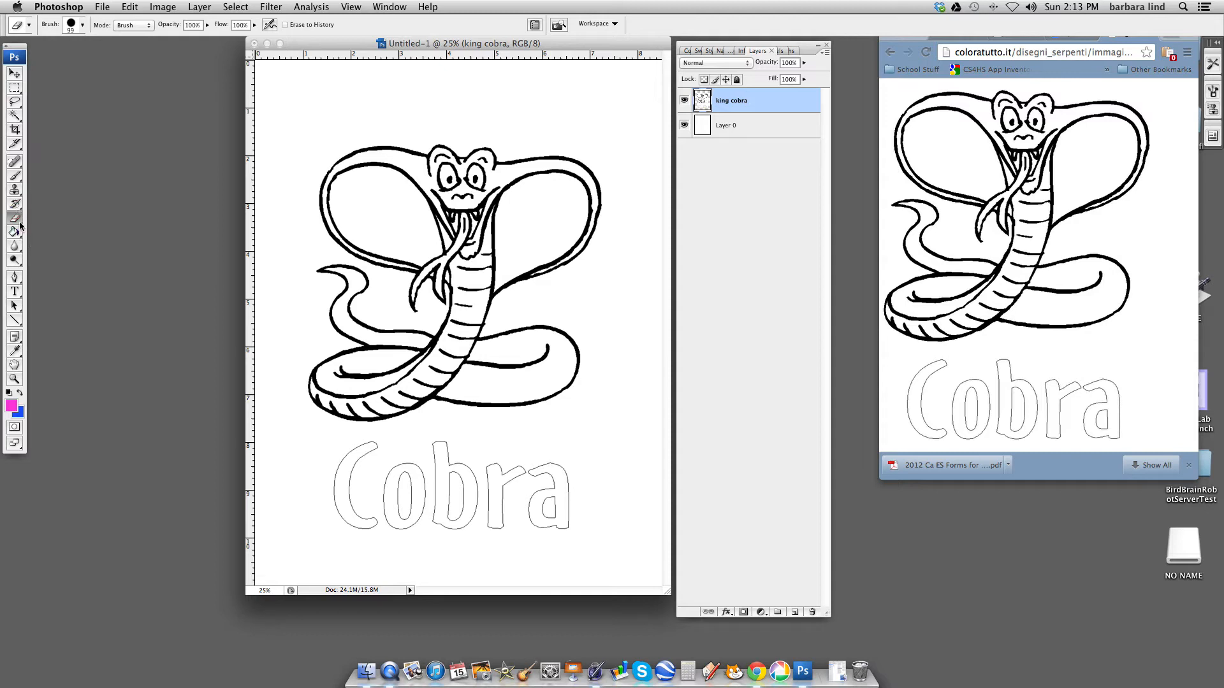
left_click(23, 226)
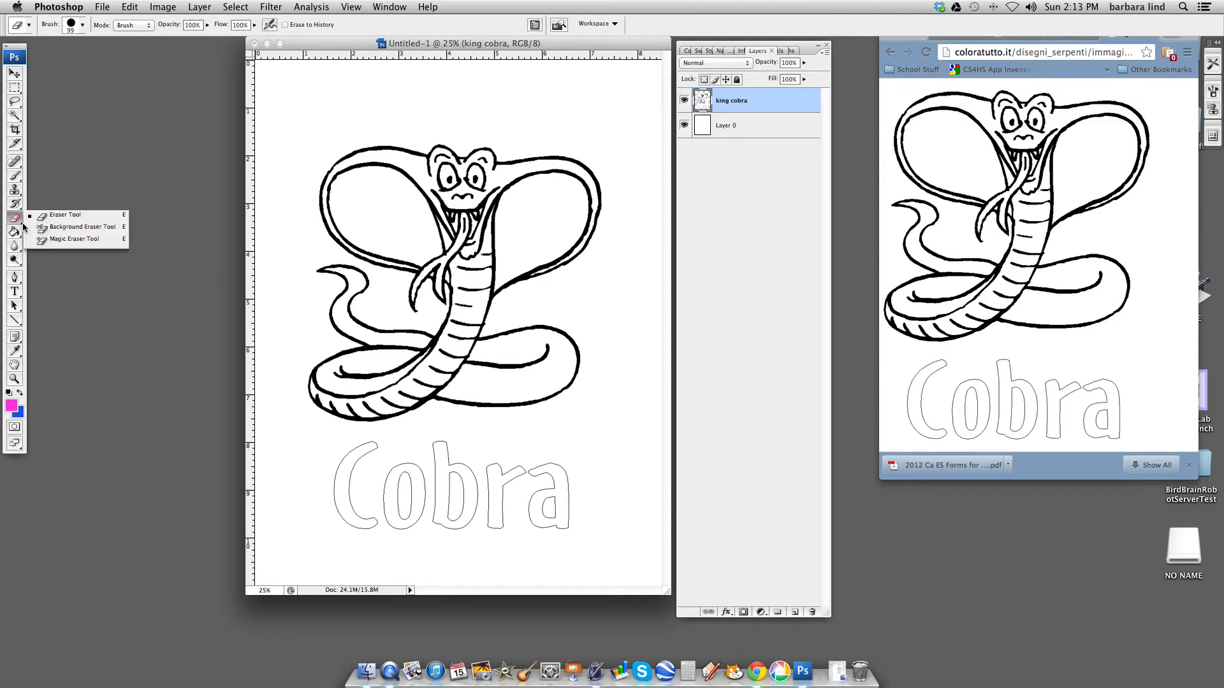
left_click(91, 219)
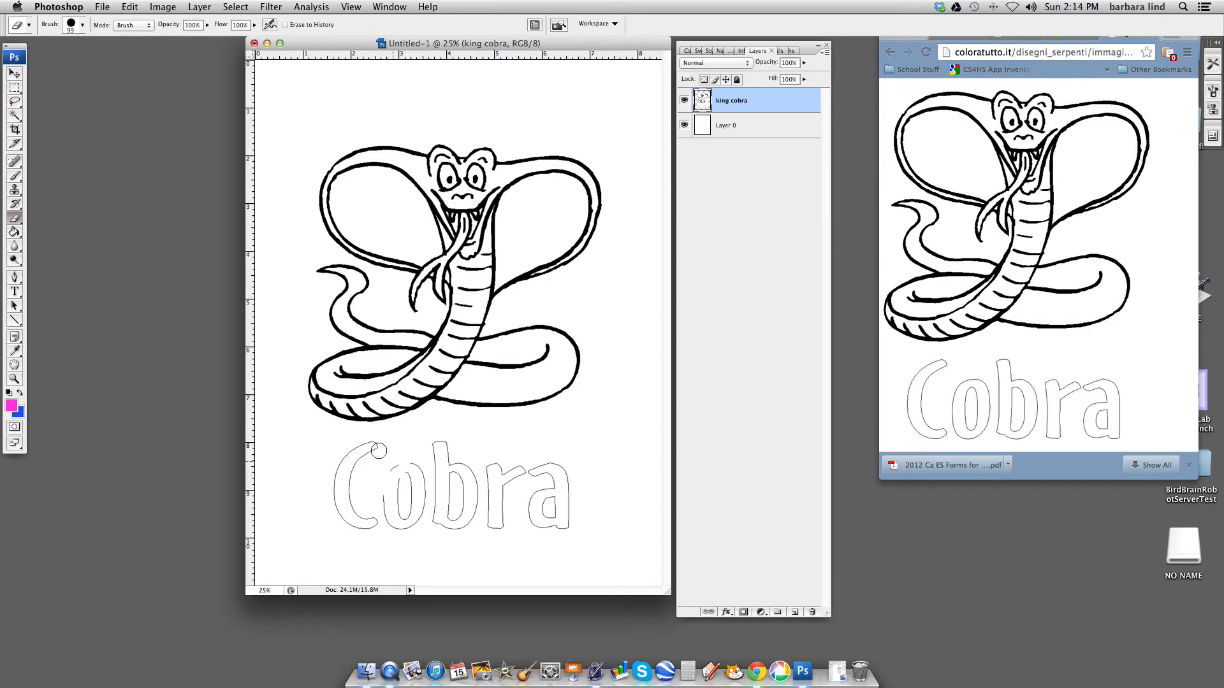
left_click(82, 26)
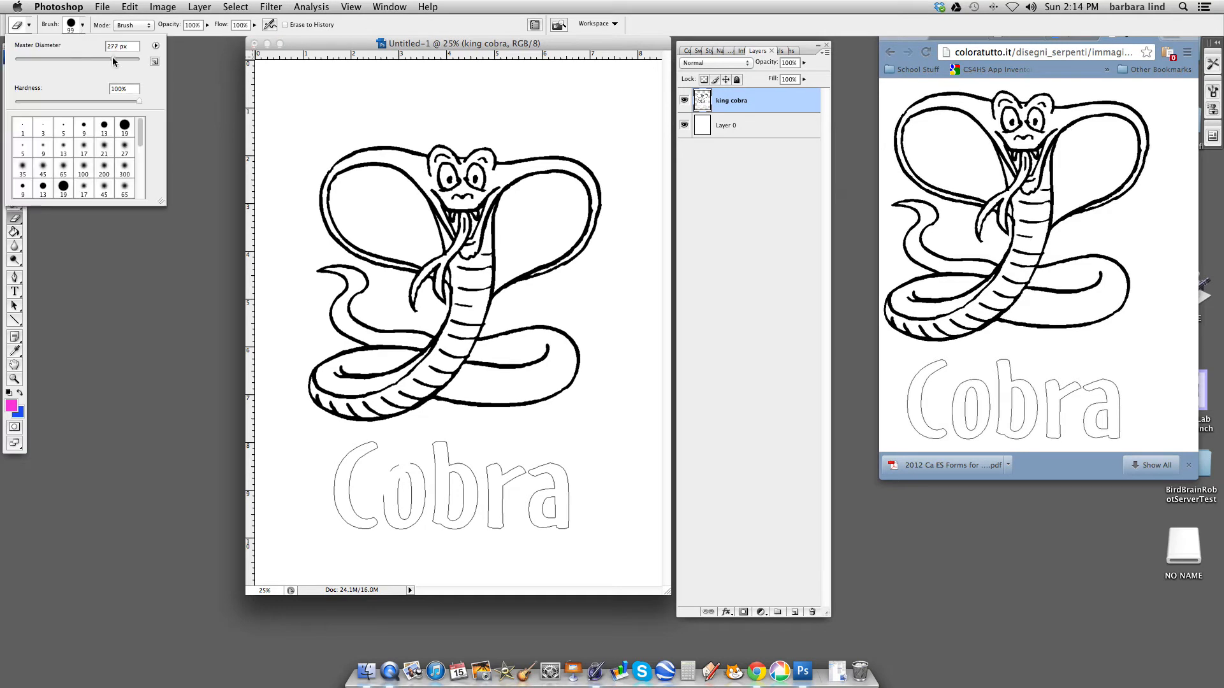
left_click(385, 463)
mouse_move(385, 463)
left_mouse_down()
mouse_move(334, 483)
mouse_move(360, 526)
mouse_move(393, 519)
mouse_move(352, 494)
mouse_move(366, 452)
mouse_move(479, 459)
mouse_move(444, 443)
mouse_move(387, 513)
mouse_move(397, 535)
mouse_move(419, 494)
mouse_move(425, 536)
mouse_move(449, 489)
mouse_move(469, 535)
mouse_move(488, 479)
mouse_move(548, 465)
mouse_move(594, 515)
mouse_move(571, 530)
mouse_move(535, 514)
mouse_move(505, 522)
mouse_move(510, 535)
mouse_move(505, 495)
left_mouse_up()
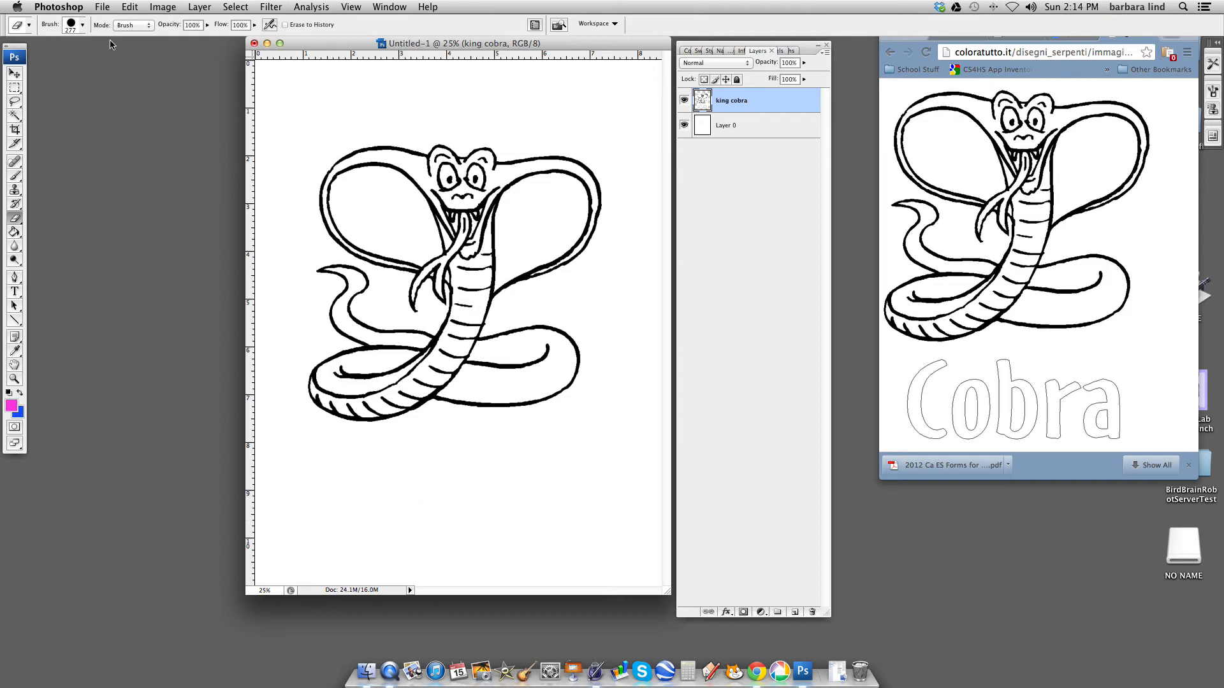
left_click(81, 25)
left_click(83, 25)
left_click(24, 59)
left_click(514, 463)
- Select the cobra's black outline with the Magic Wand and extend the selection to all similar black lines
left_click(15, 117)
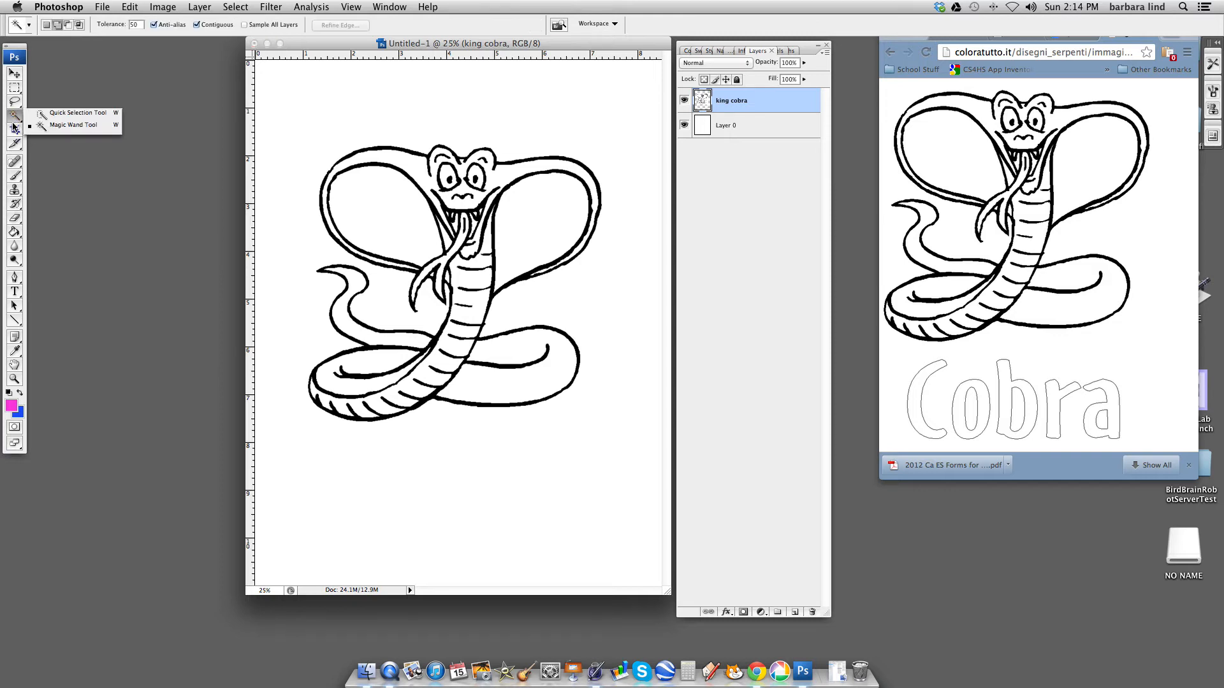
left_click(448, 209)
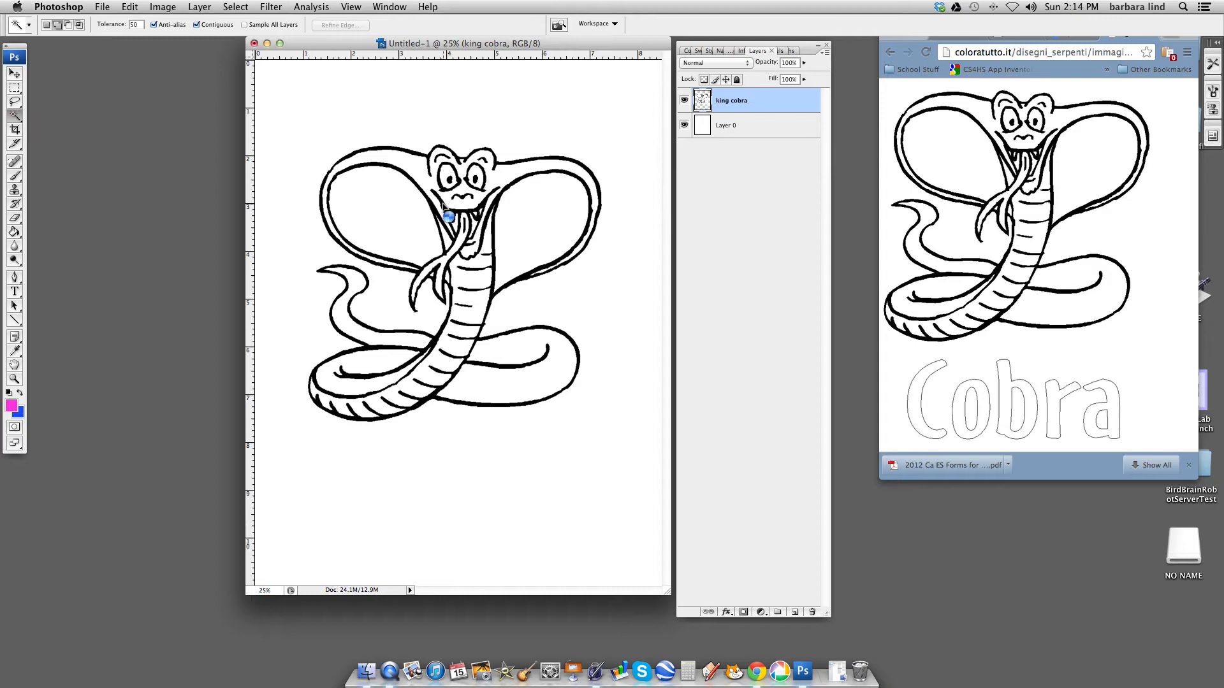
left_click(443, 207)
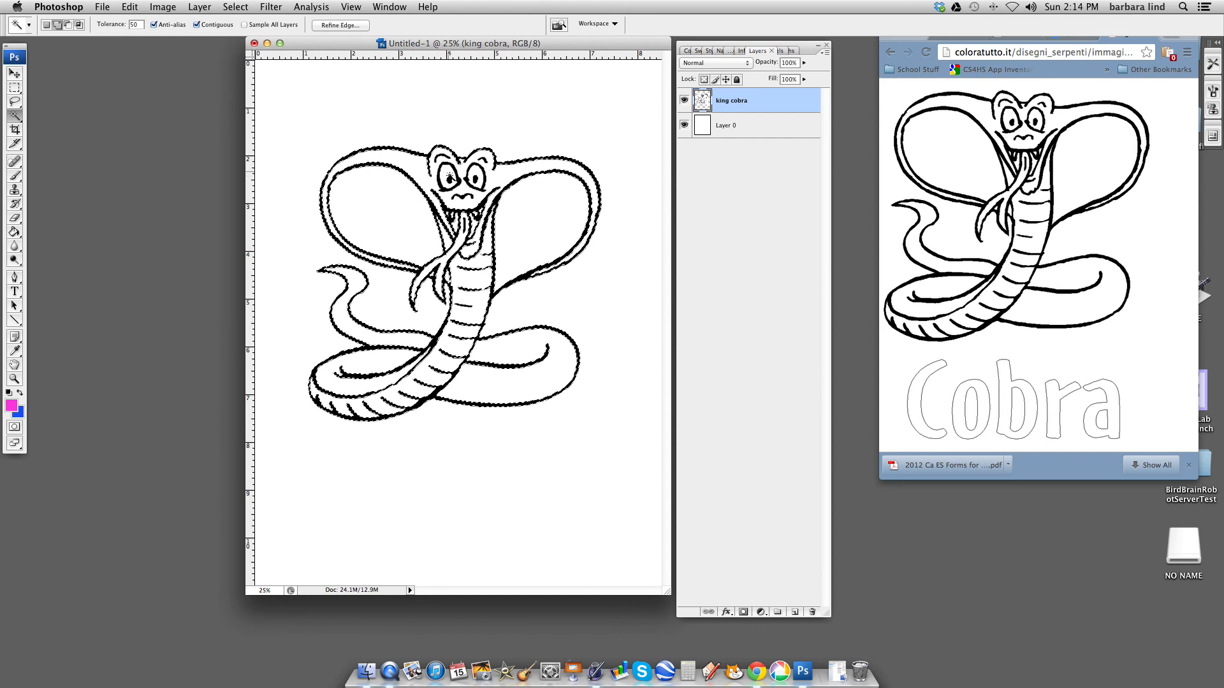
left_click(233, 9)
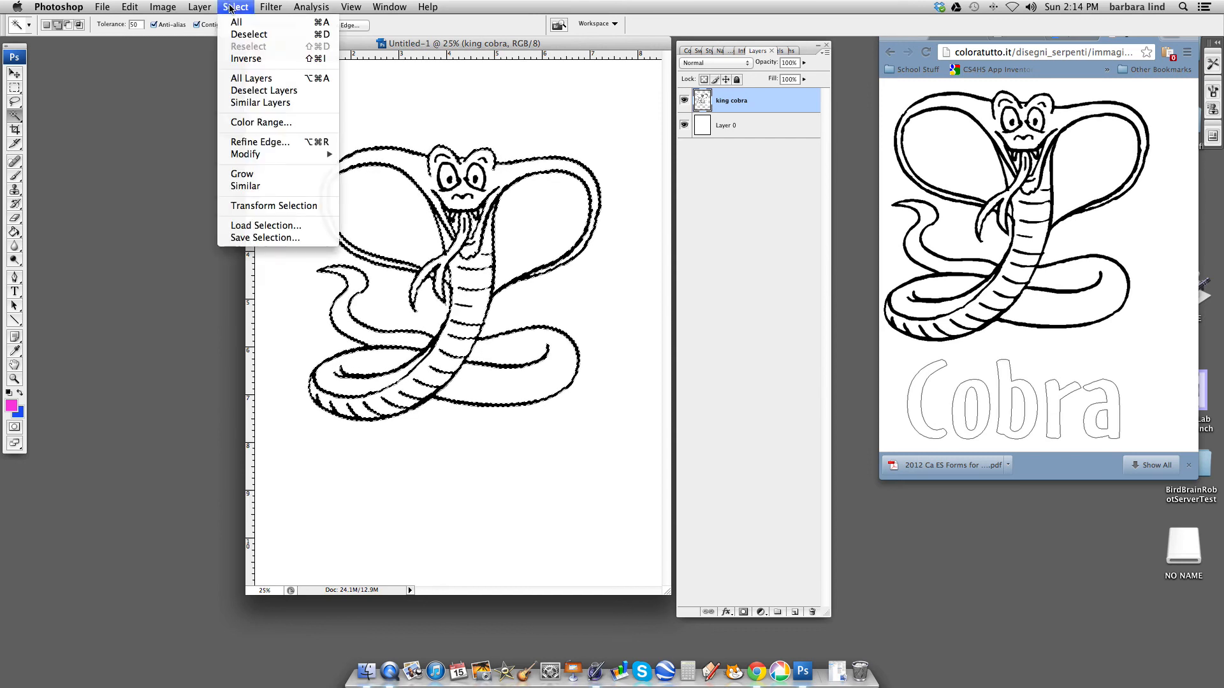
left_click(246, 187)
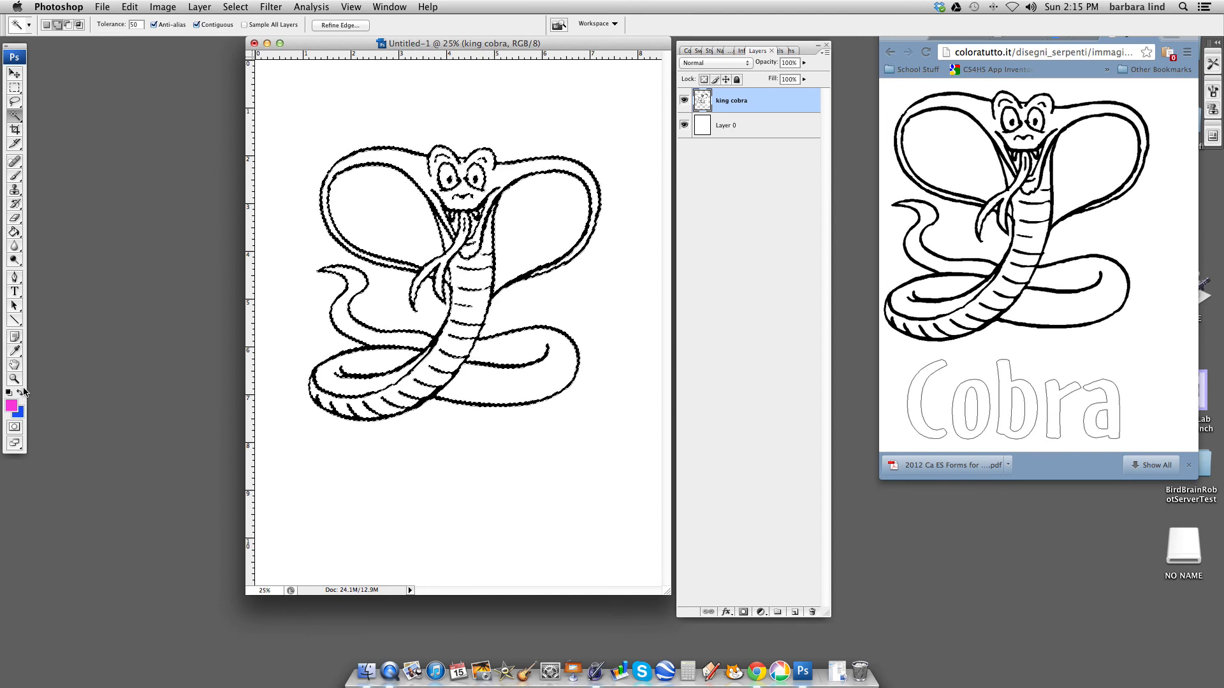
- Swap the foreground and background colors and fill the selected cobra lines with the blue foreground color at 100% opacity
left_click(20, 394)
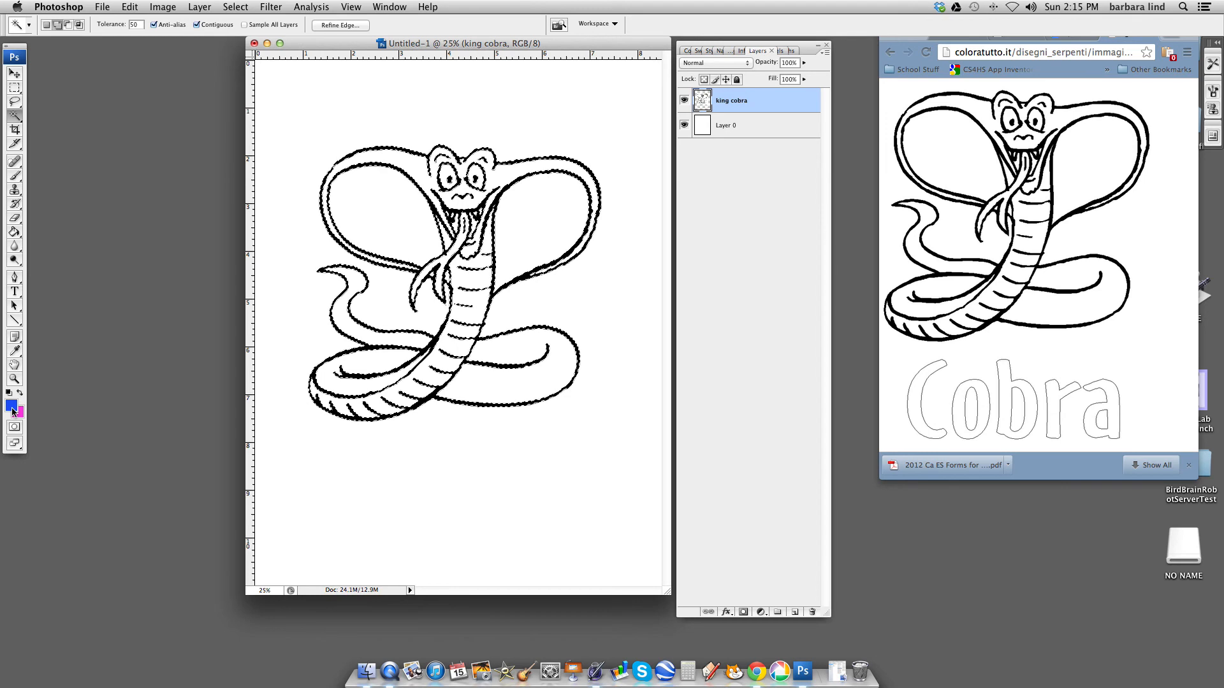
left_click(129, 7)
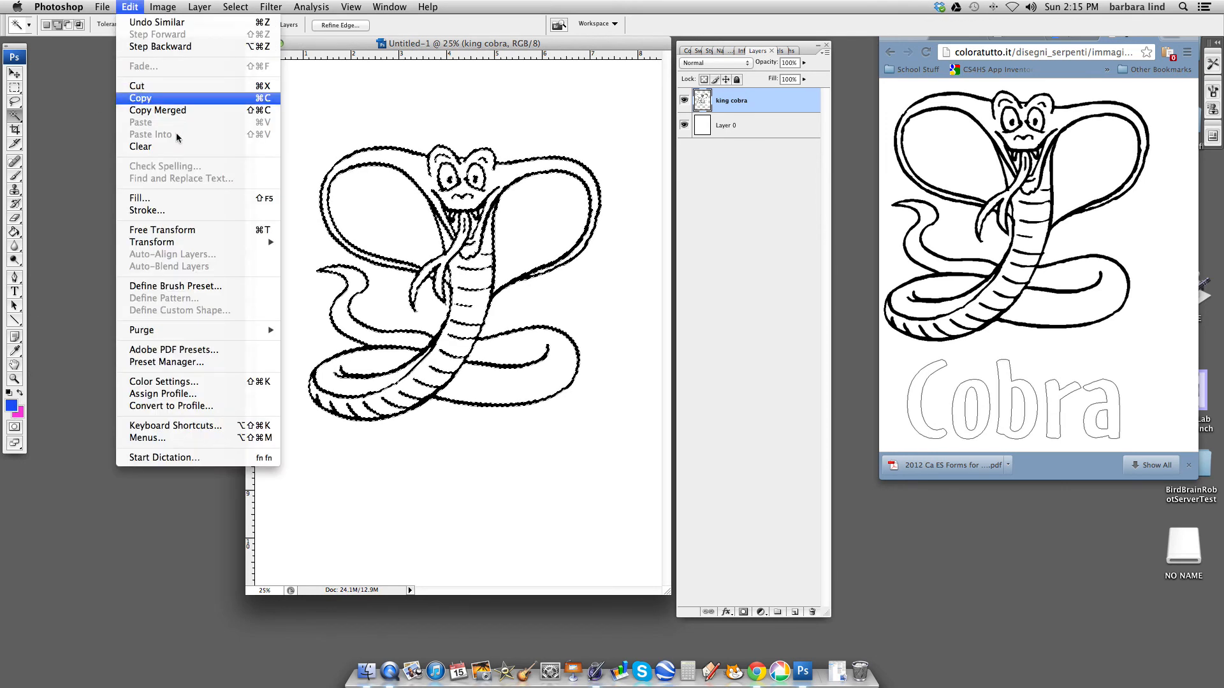
left_click(152, 199)
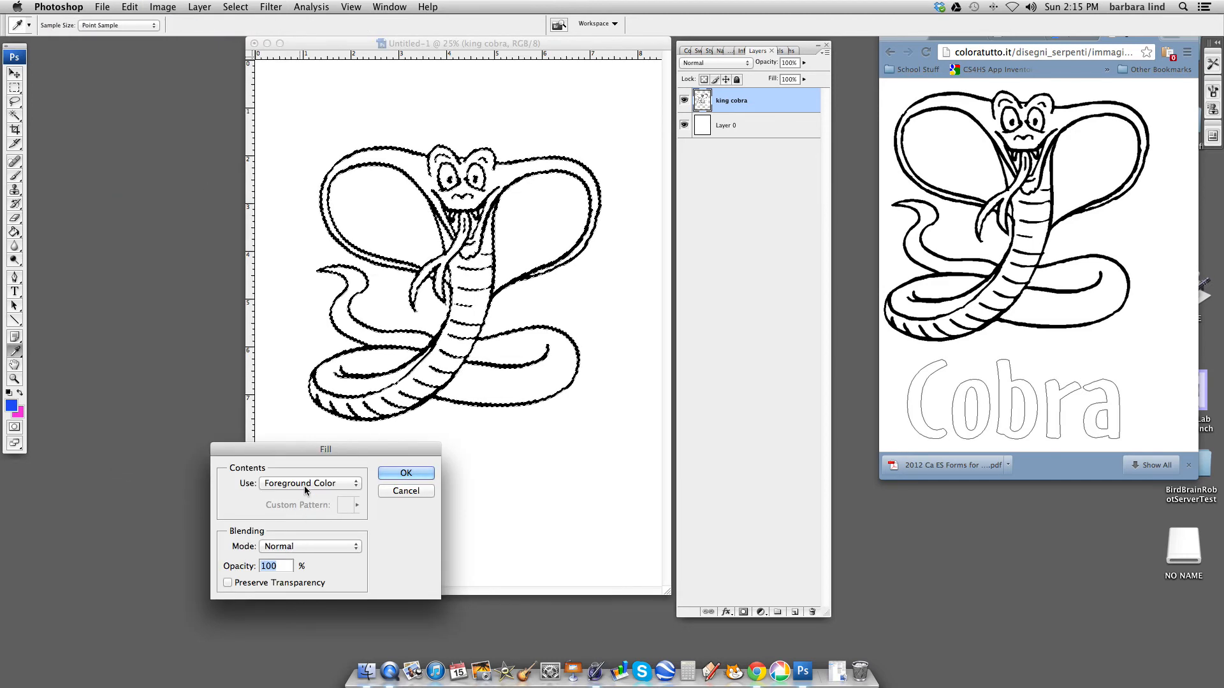
left_click(407, 474)
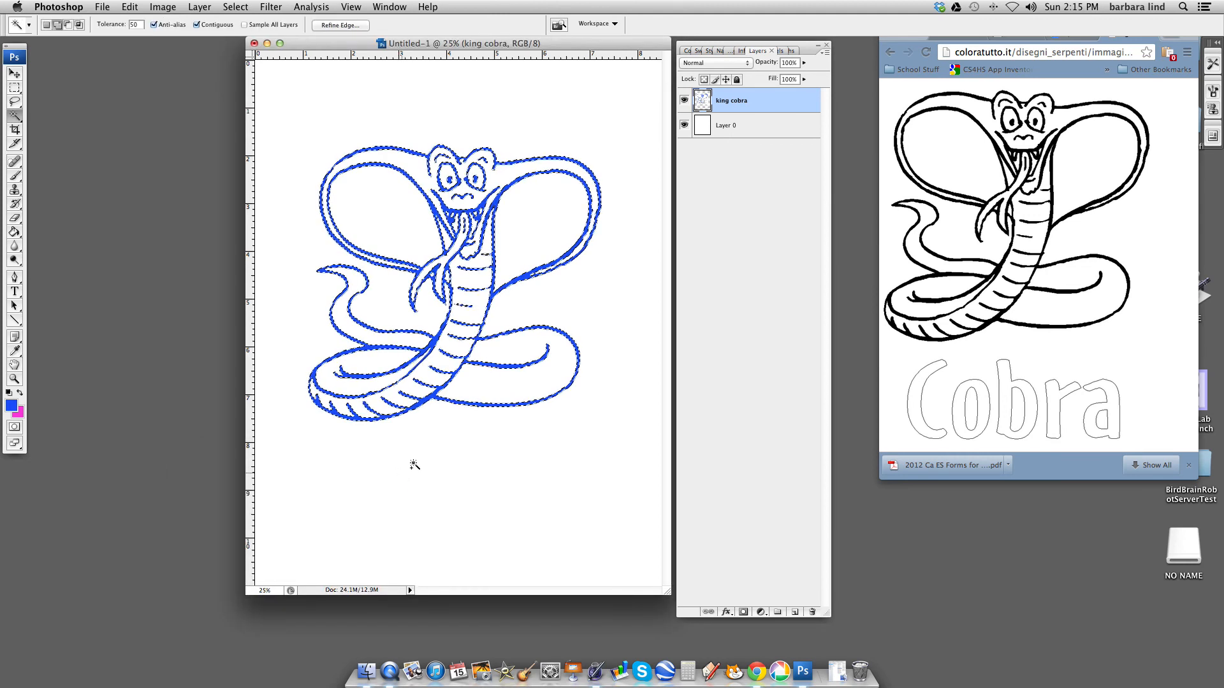
- Deselect the cobra lines and set the foreground color to light blue b6c6f4
left_click(237, 8)
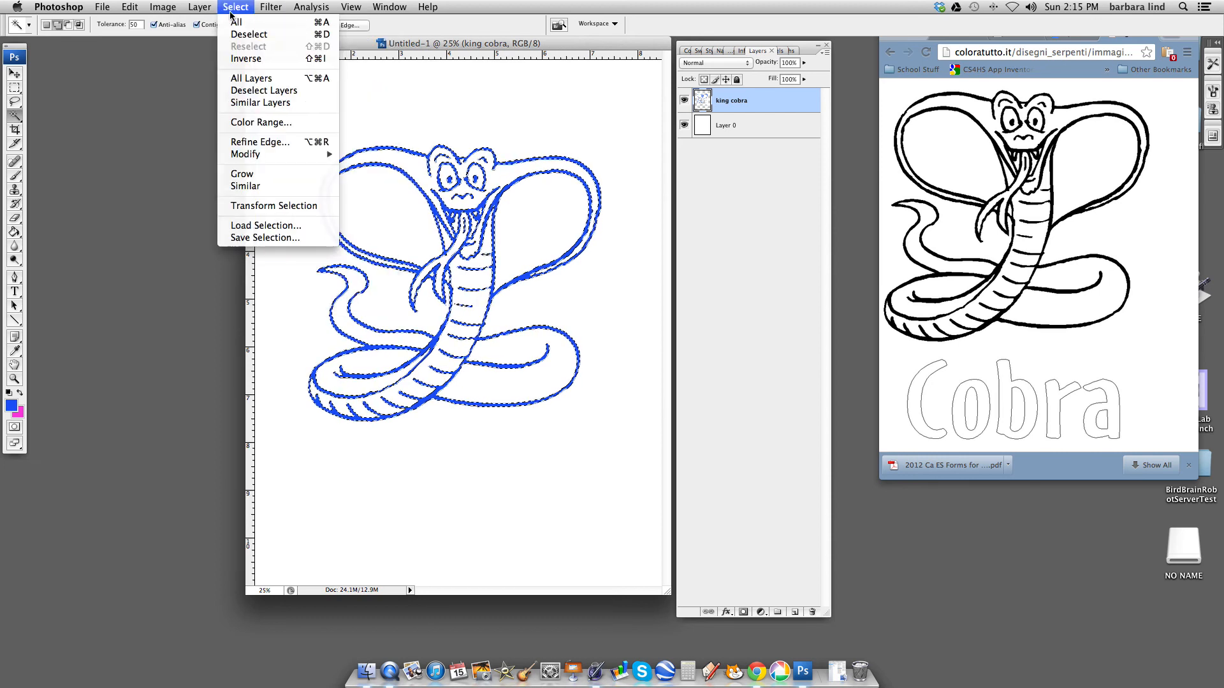
left_click(326, 35)
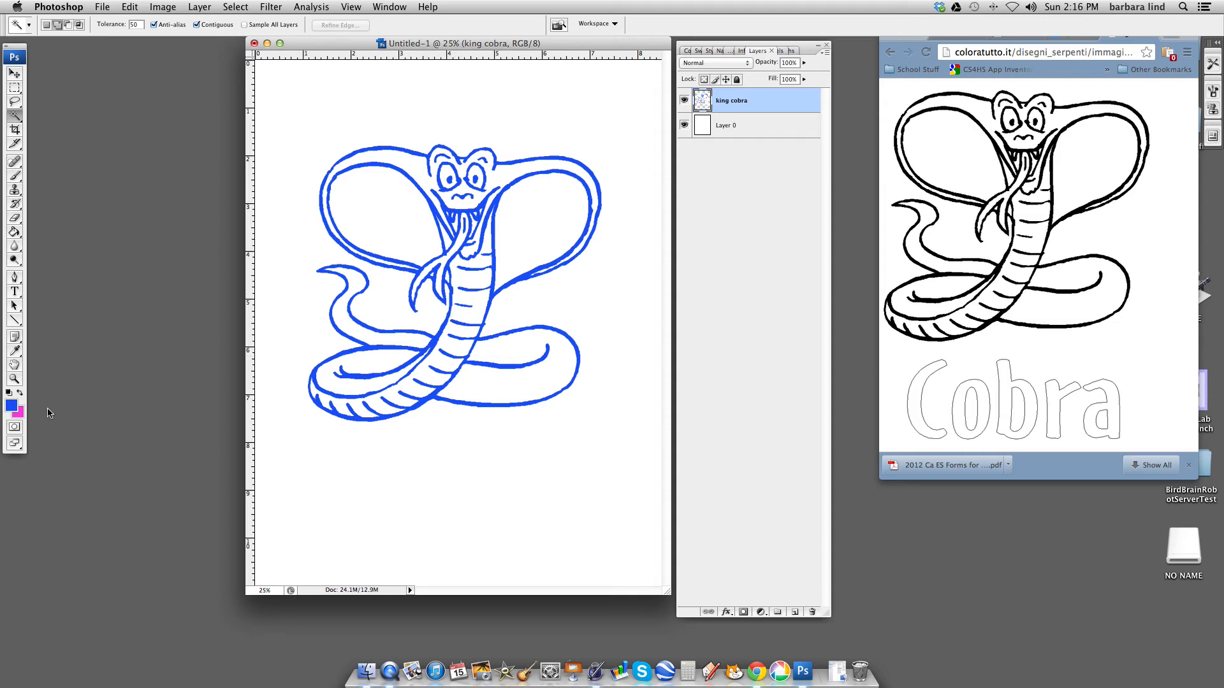
left_click(12, 408)
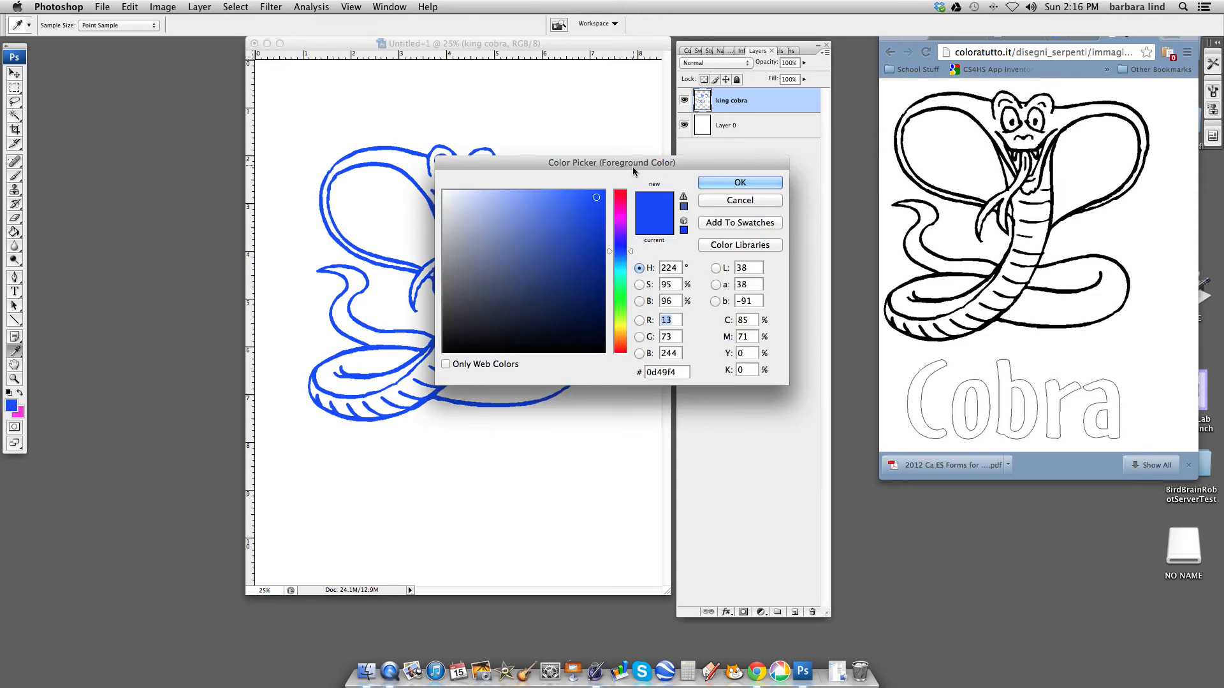
left_click(483, 197)
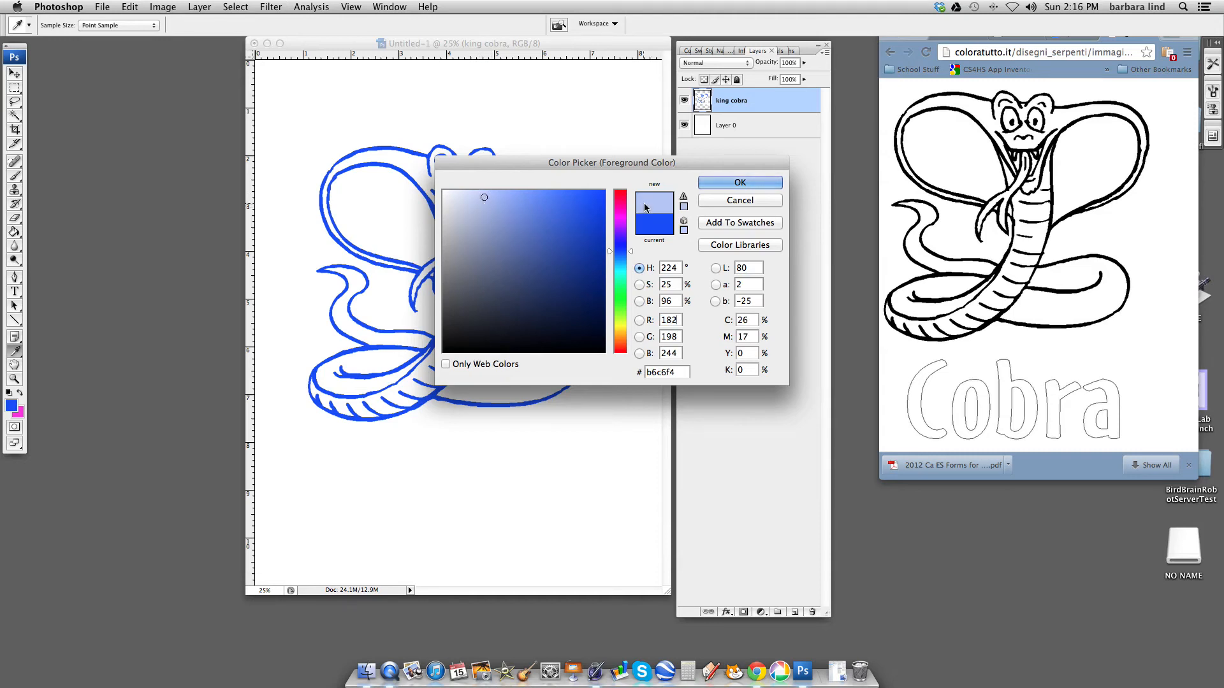
left_click(707, 184)
key("w")
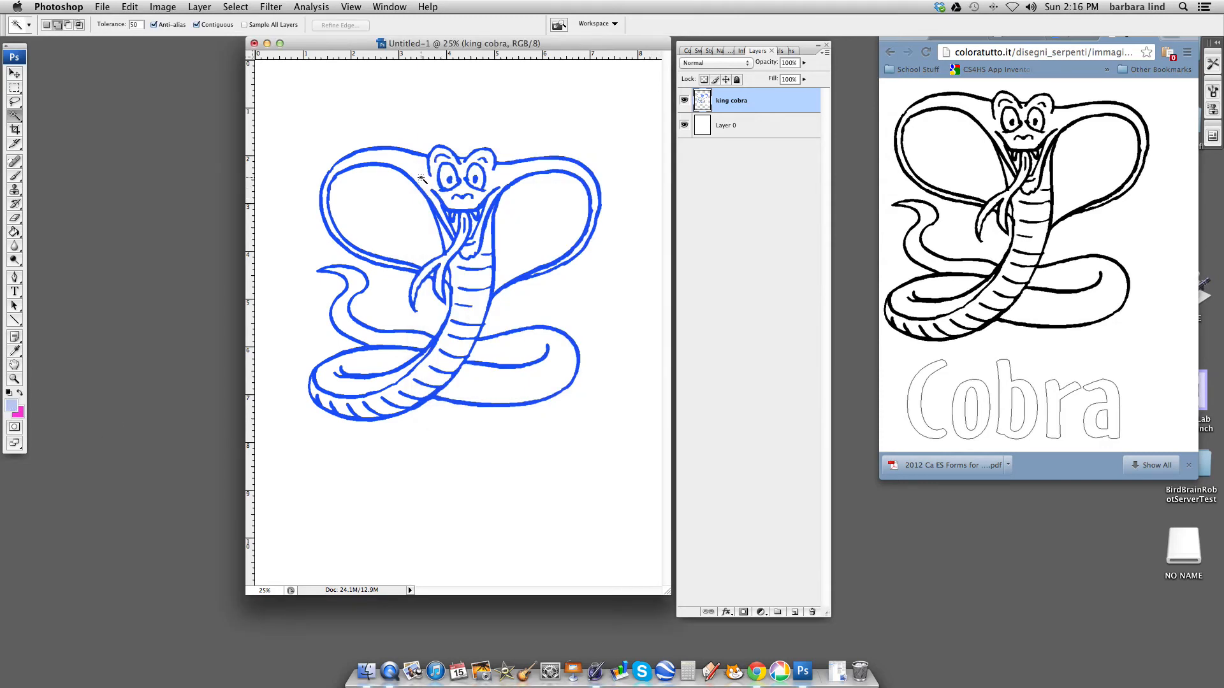
- Fill the cobra's head, hood rim, body, coils and tail with the light blue foreground color using the Paint Bucket
left_click(20, 237)
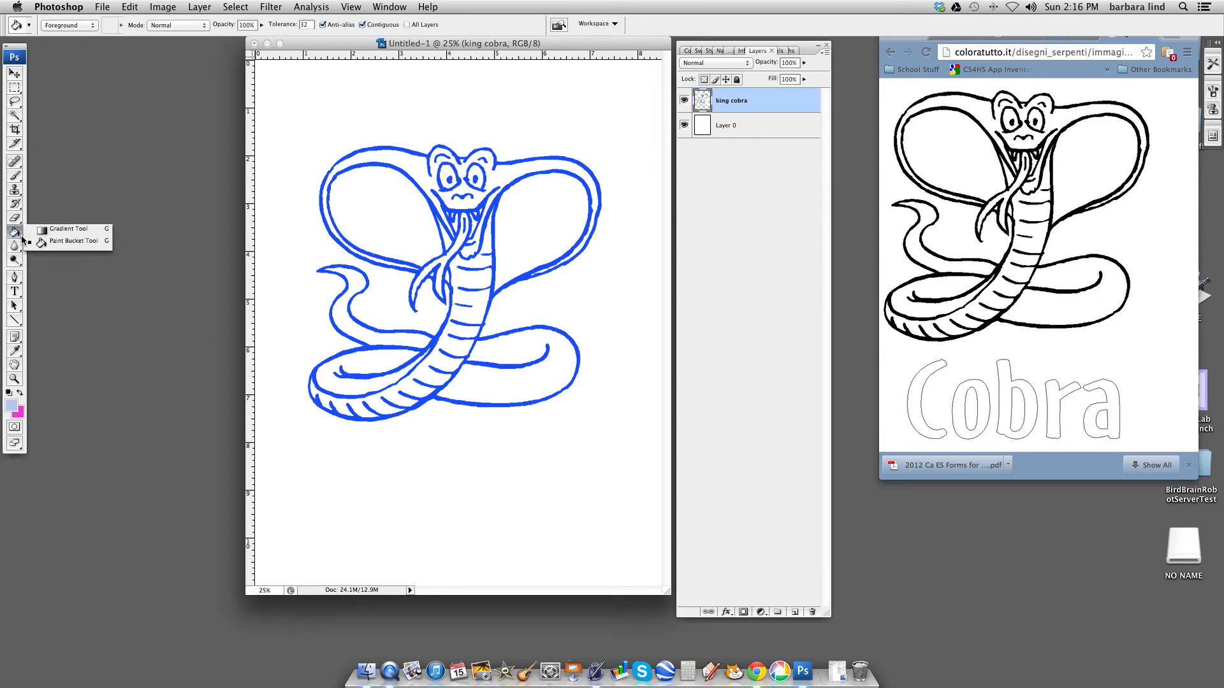
left_click(82, 245)
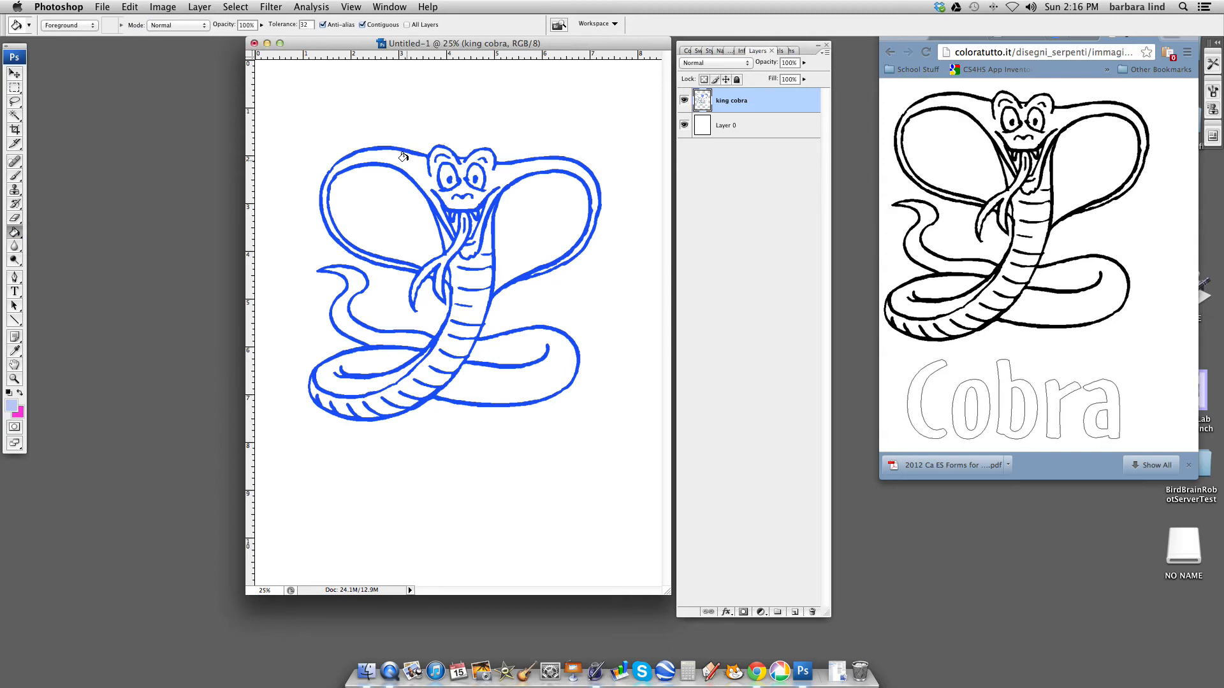
left_click(498, 172)
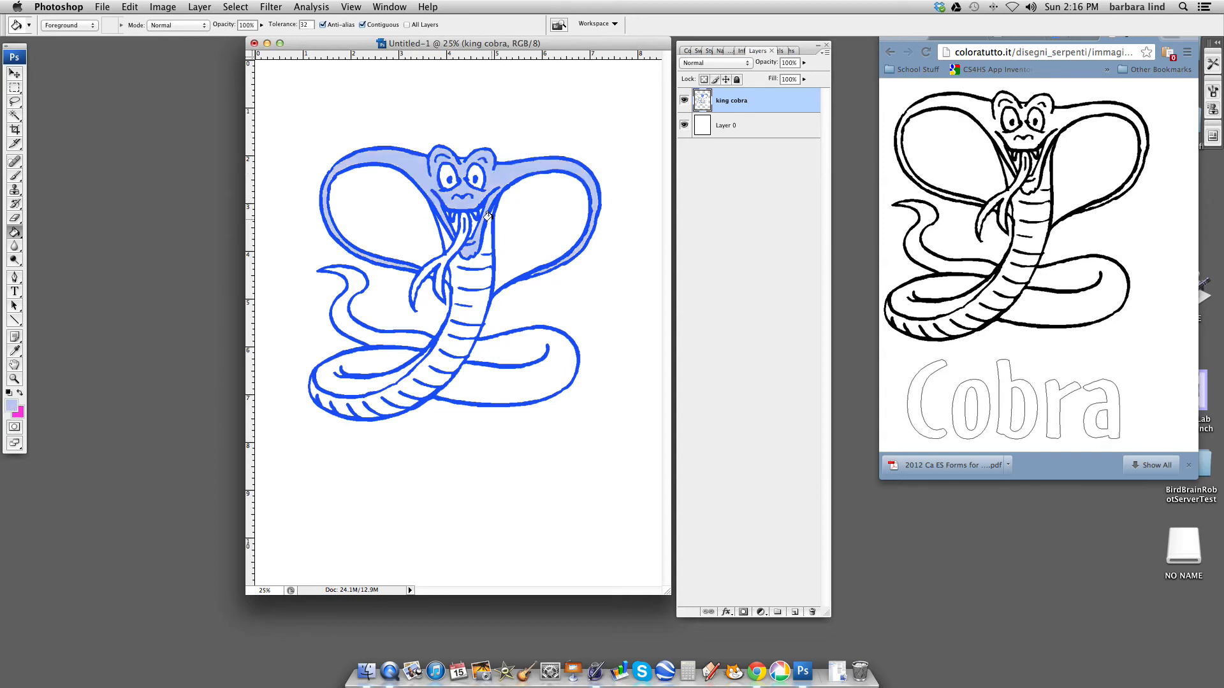
left_click(468, 276)
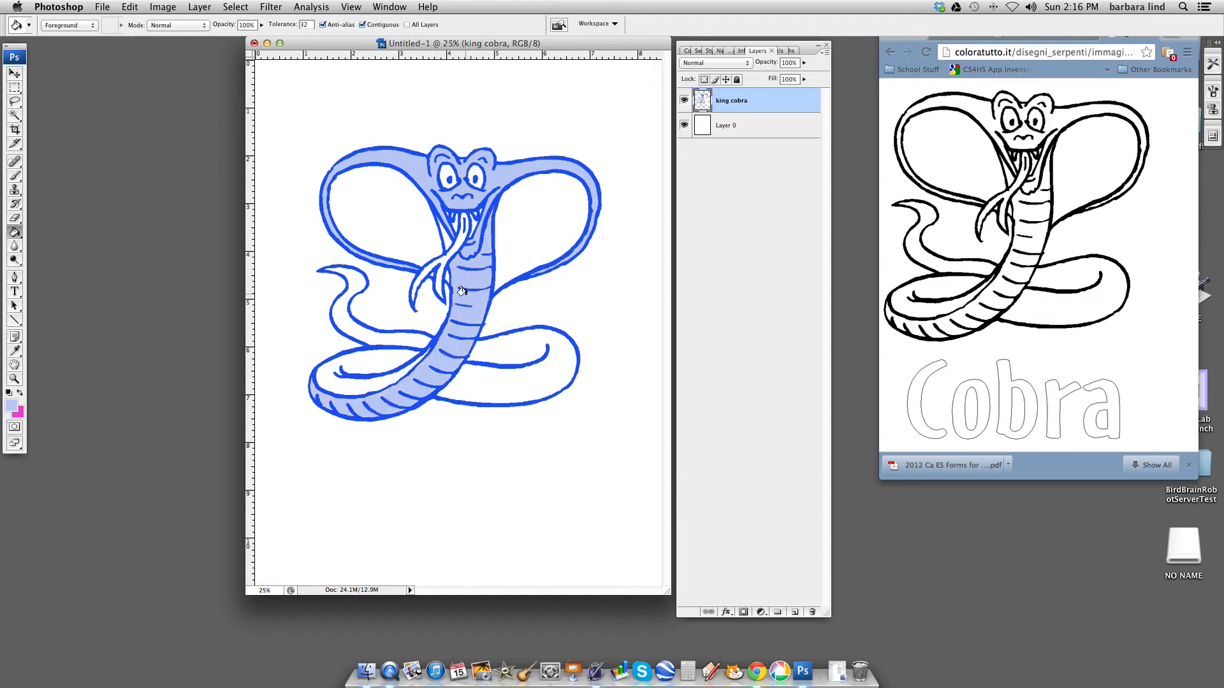
left_click(489, 390)
left_click(352, 374)
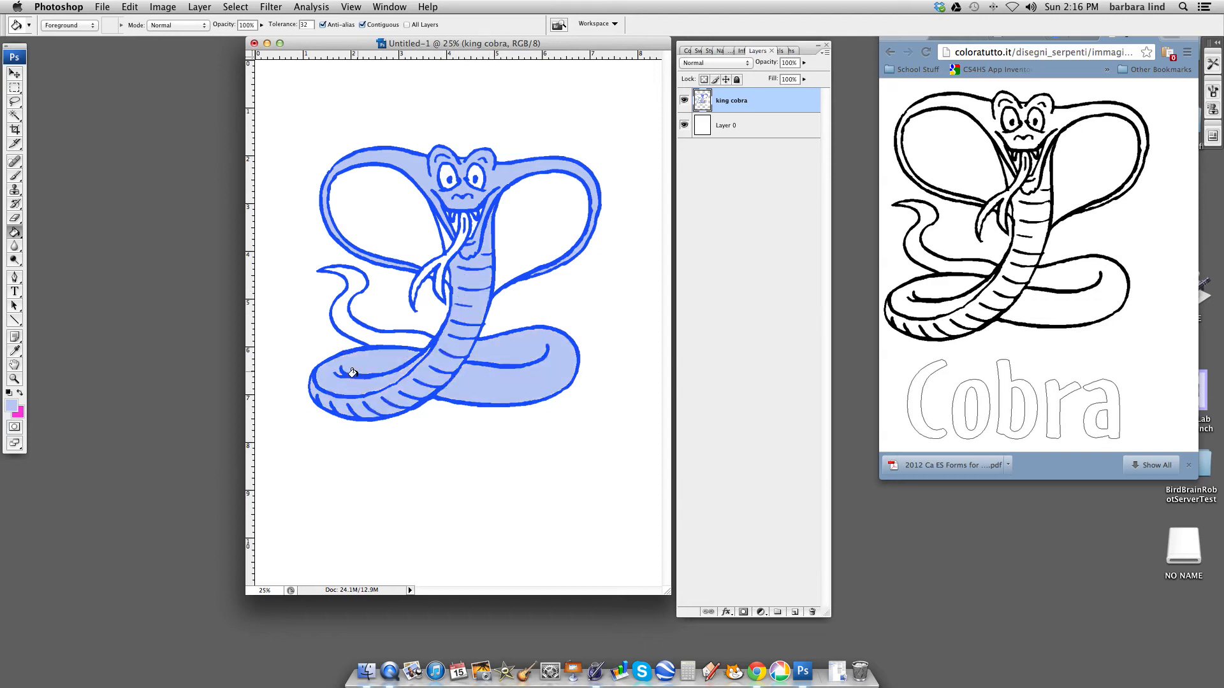
left_click(344, 328)
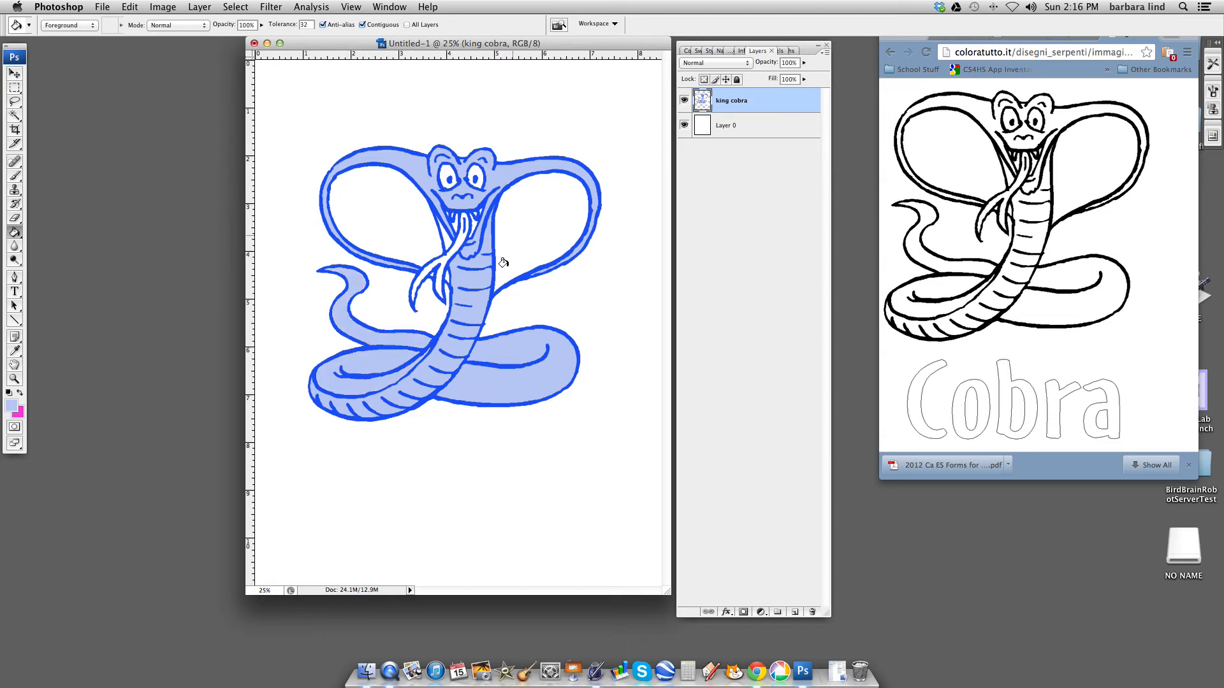
left_click(440, 237)
- Swap the foreground and background colors and fill the cobra's tongue and the inside of its mouth with pink using the Paint Bucket
left_click(20, 395)
left_click(14, 380)
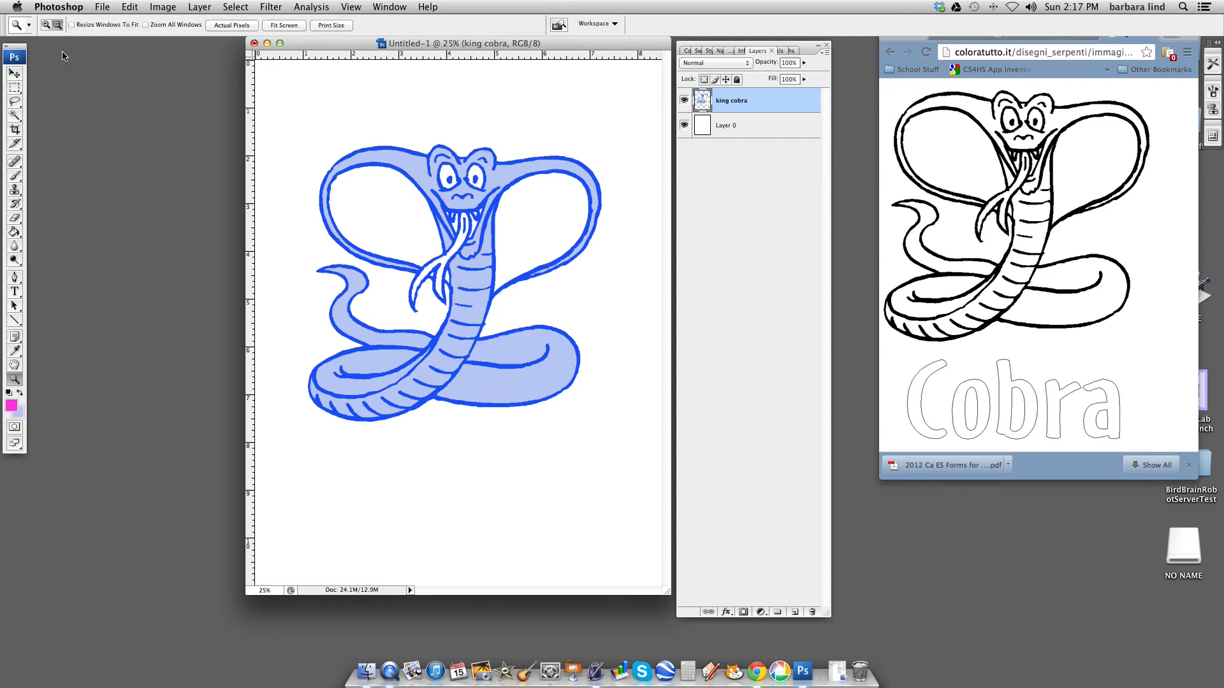
left_click(46, 26)
left_click(446, 254)
left_click(486, 293)
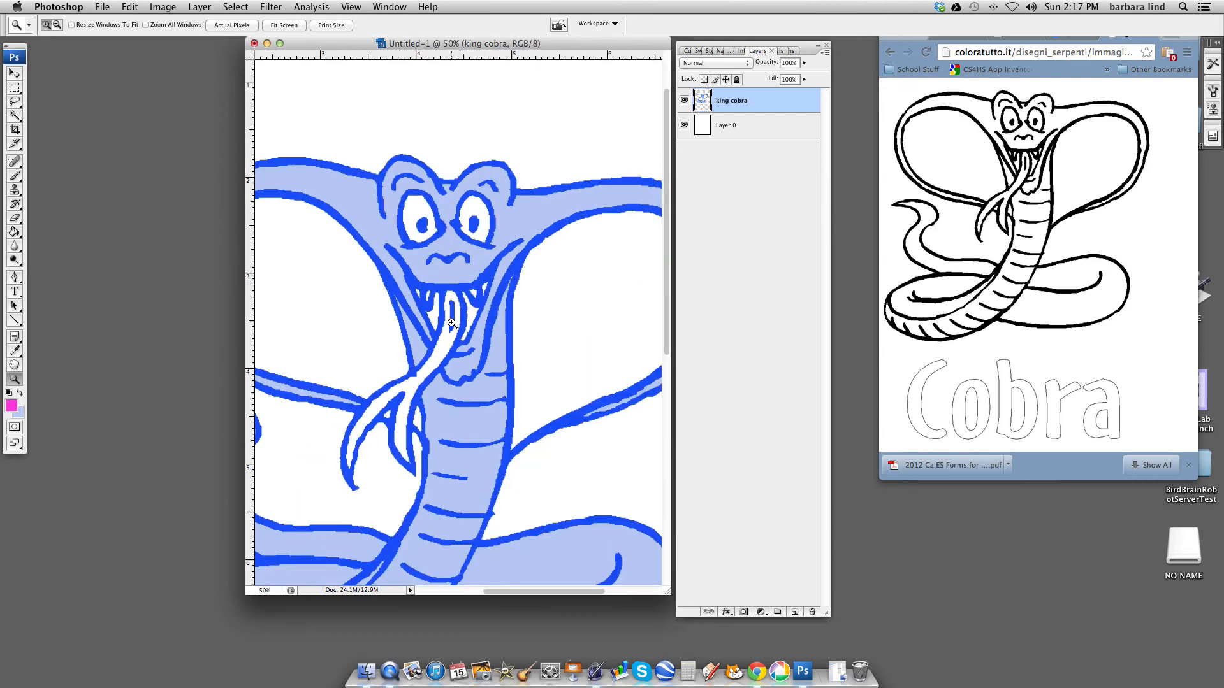
left_click(452, 327)
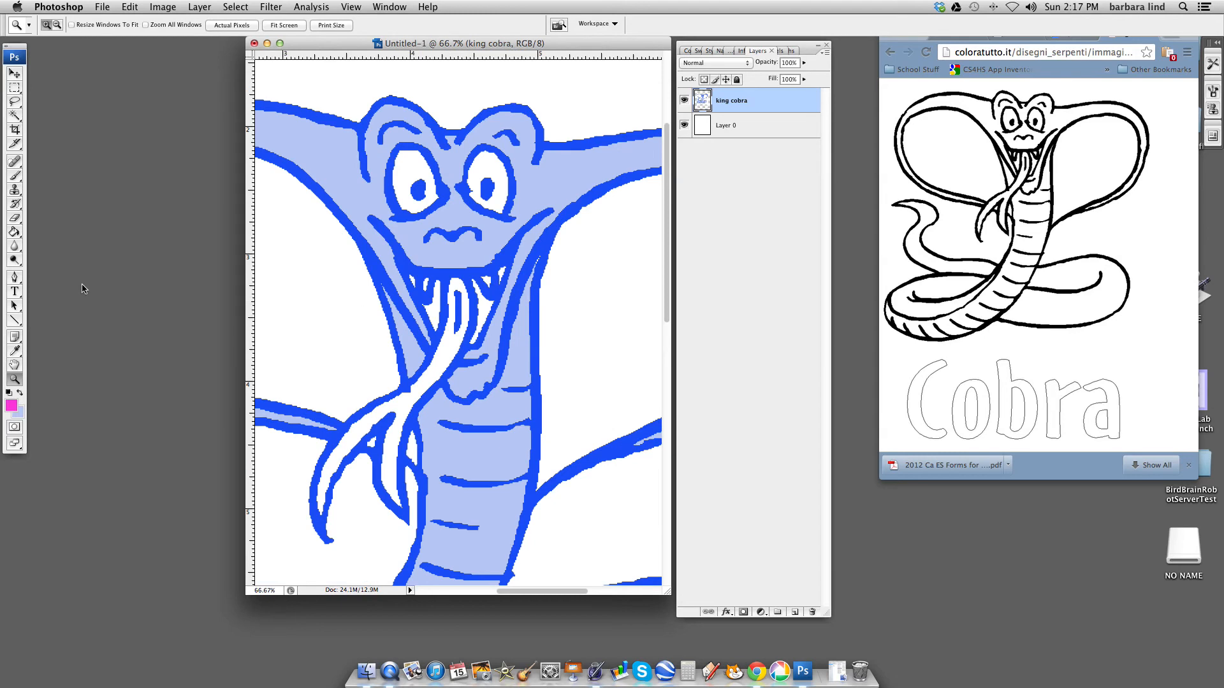
left_click(19, 231)
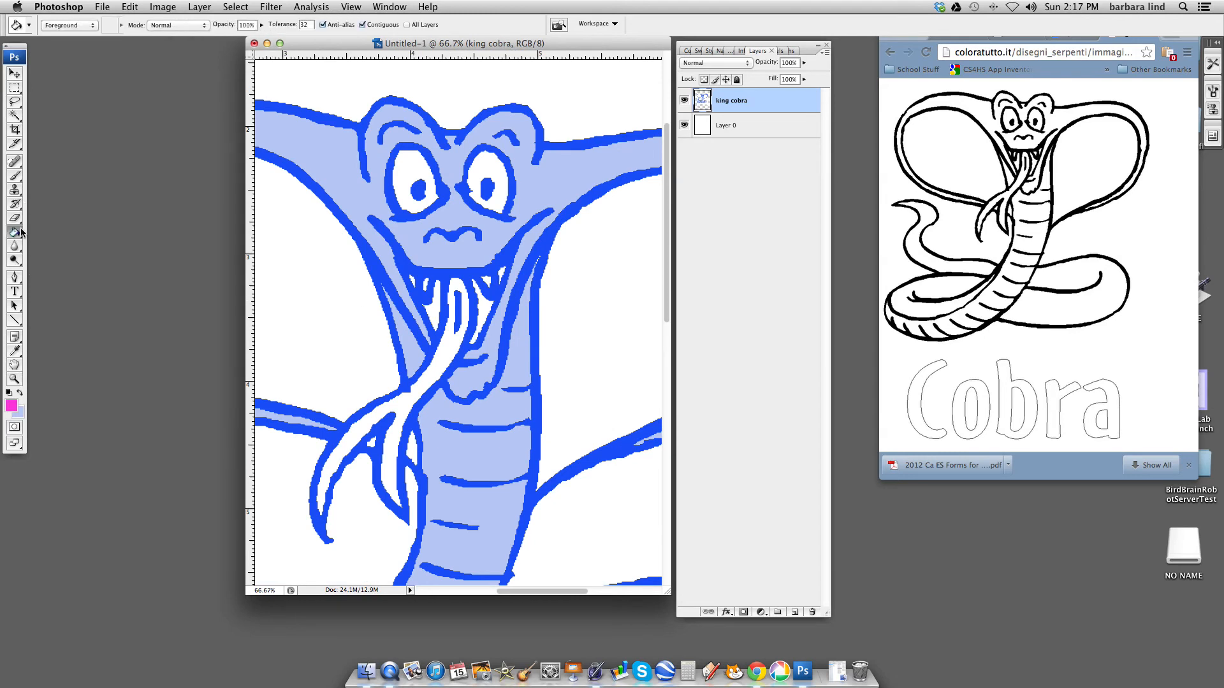
left_click(457, 292)
left_click(481, 305)
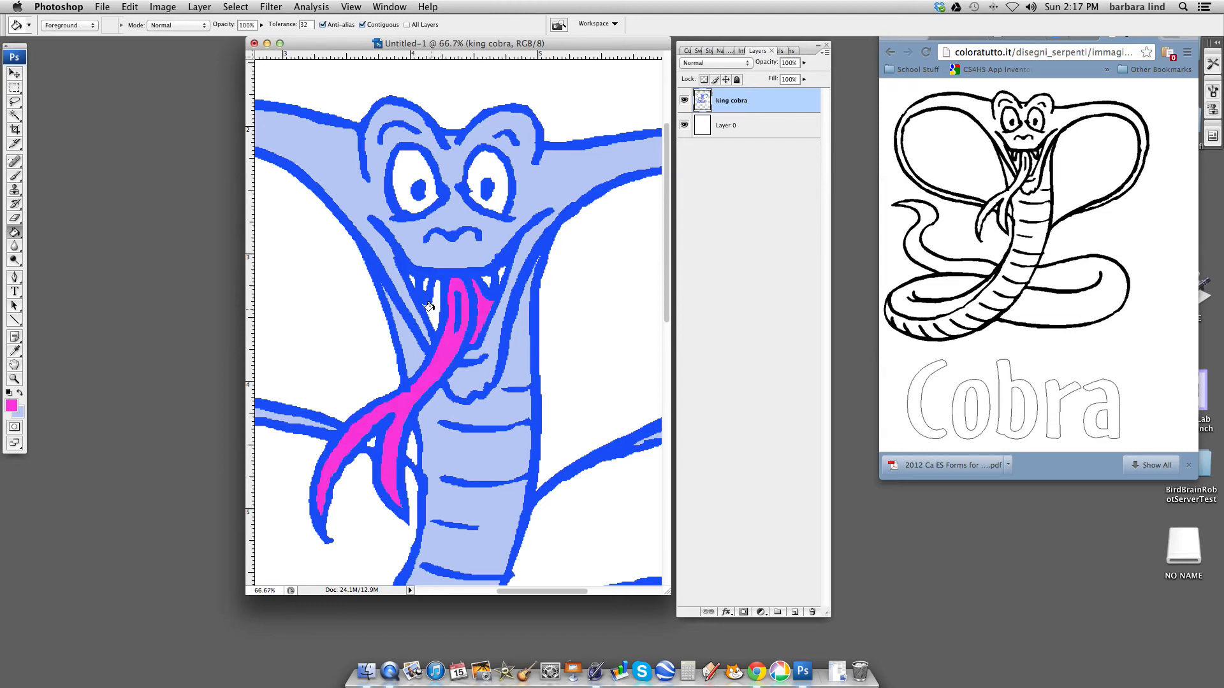
left_click(427, 307)
left_click(408, 281)
left_click(500, 269)
- Swap the colors back and fill the white gap in the hood beside the forked tongue with light blue
left_click(20, 394)
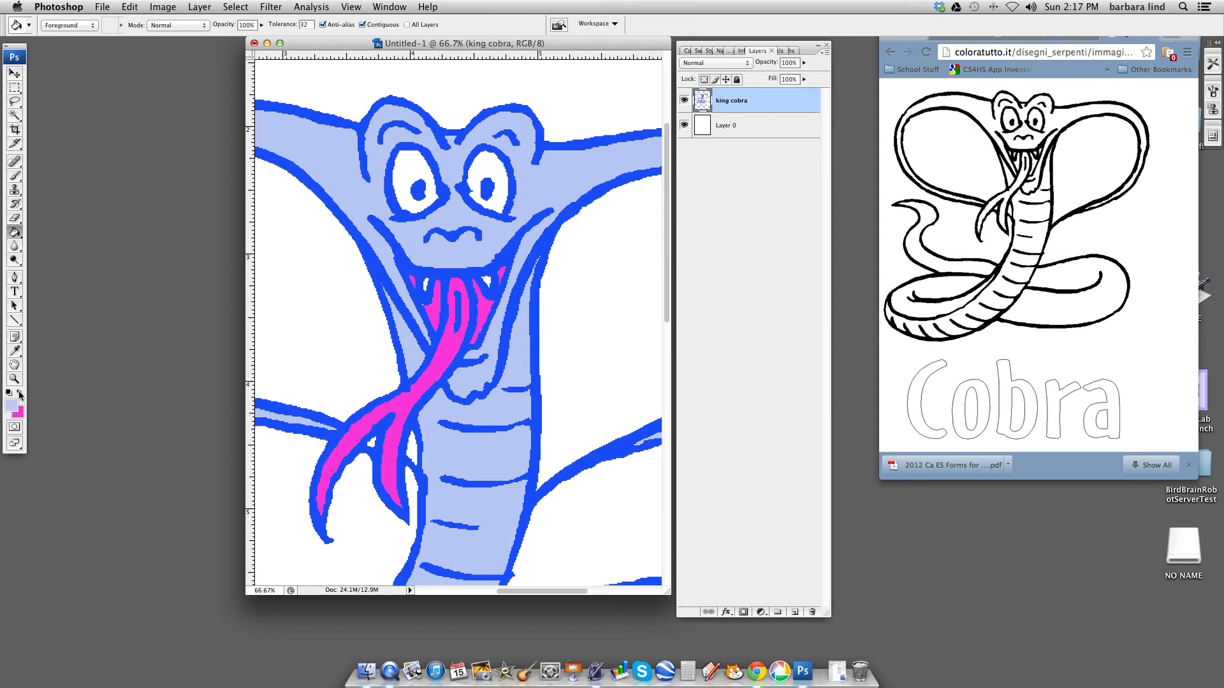
left_click(370, 443)
- Zoom out to 33.3% and widen the document window to view the whole colored cobra
left_click(17, 380)
left_click(56, 24)
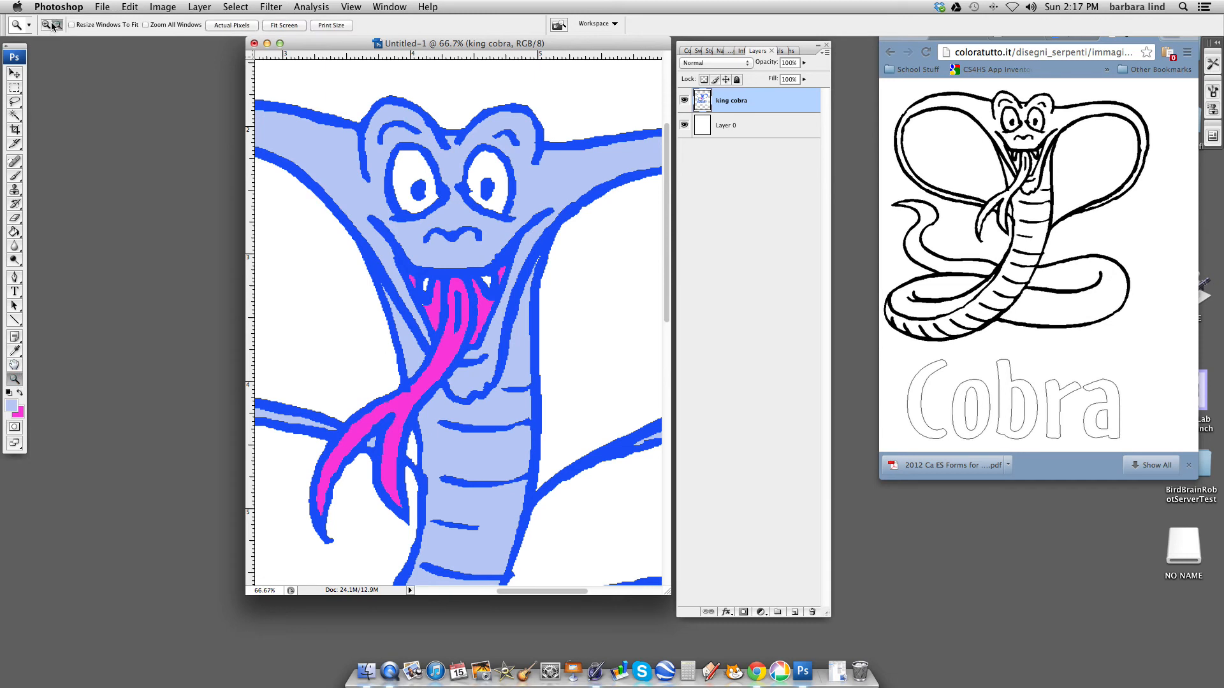
left_click(458, 451)
left_click(493, 425)
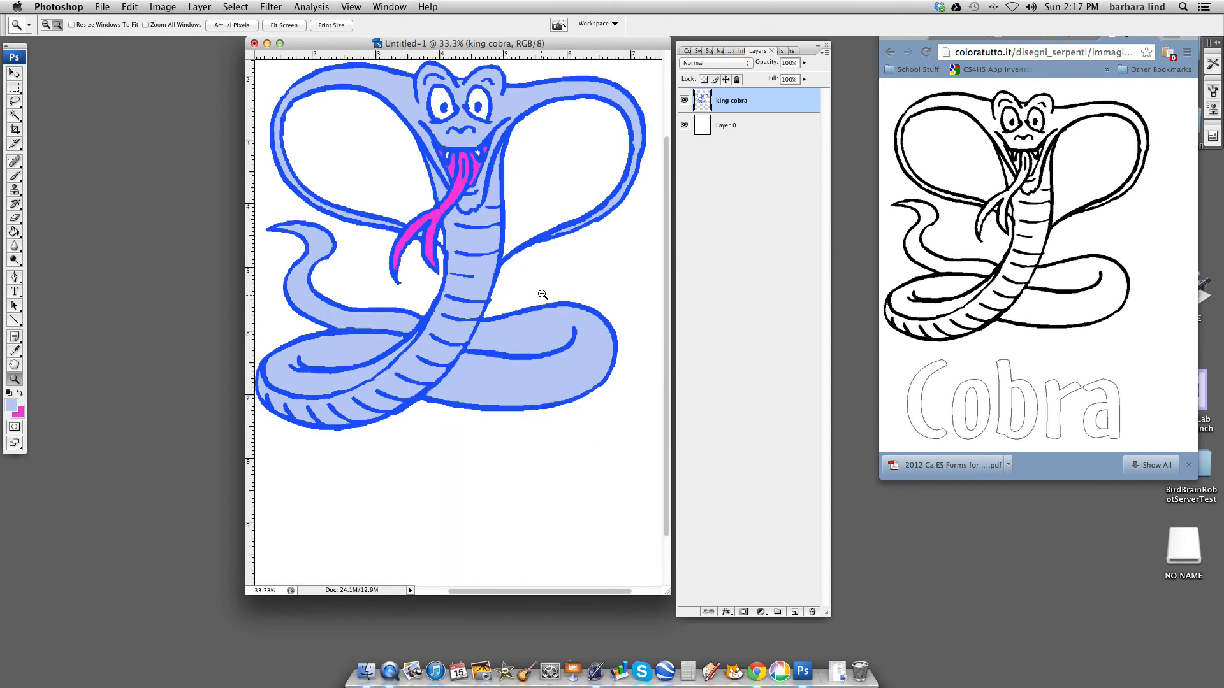
scroll(670, 160, "up", 5)
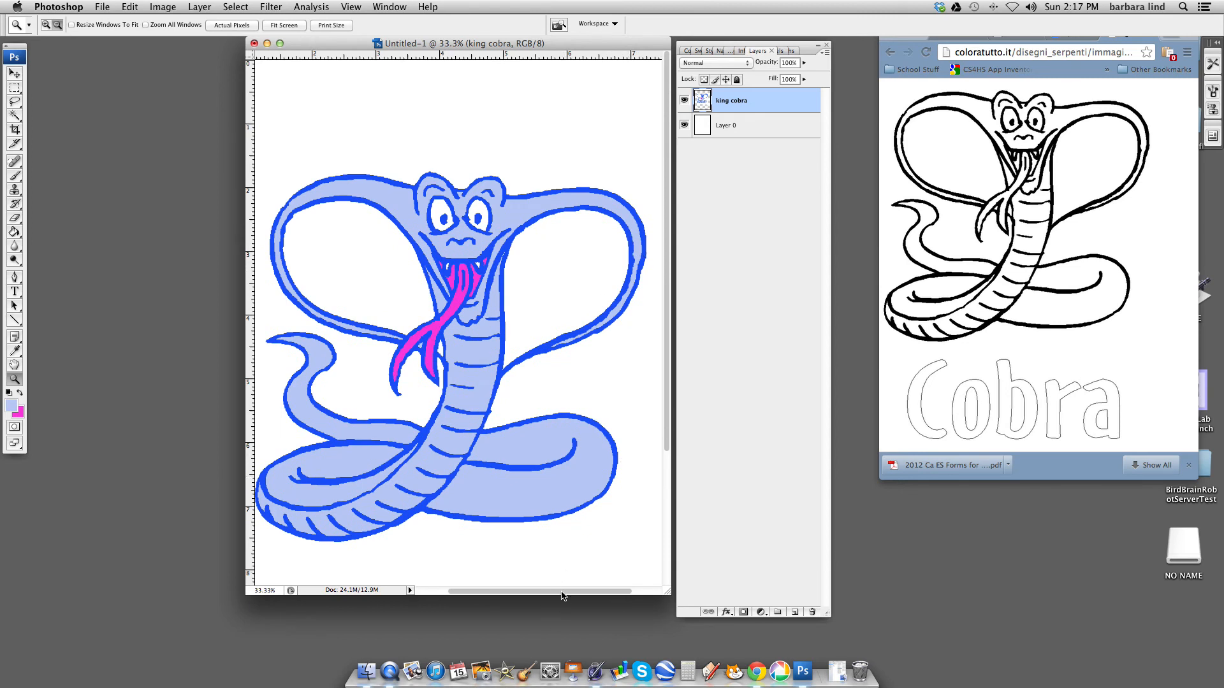
scroll(376, 188, "left", 3)
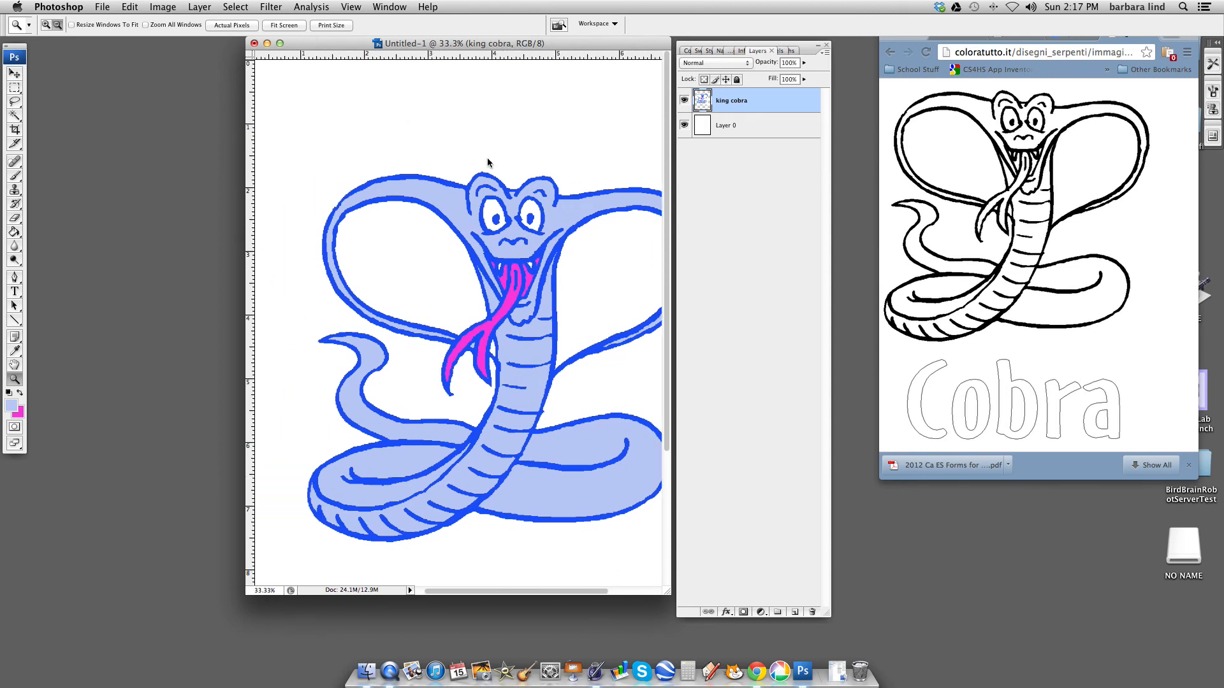
scroll(454, 148, "right", 1)
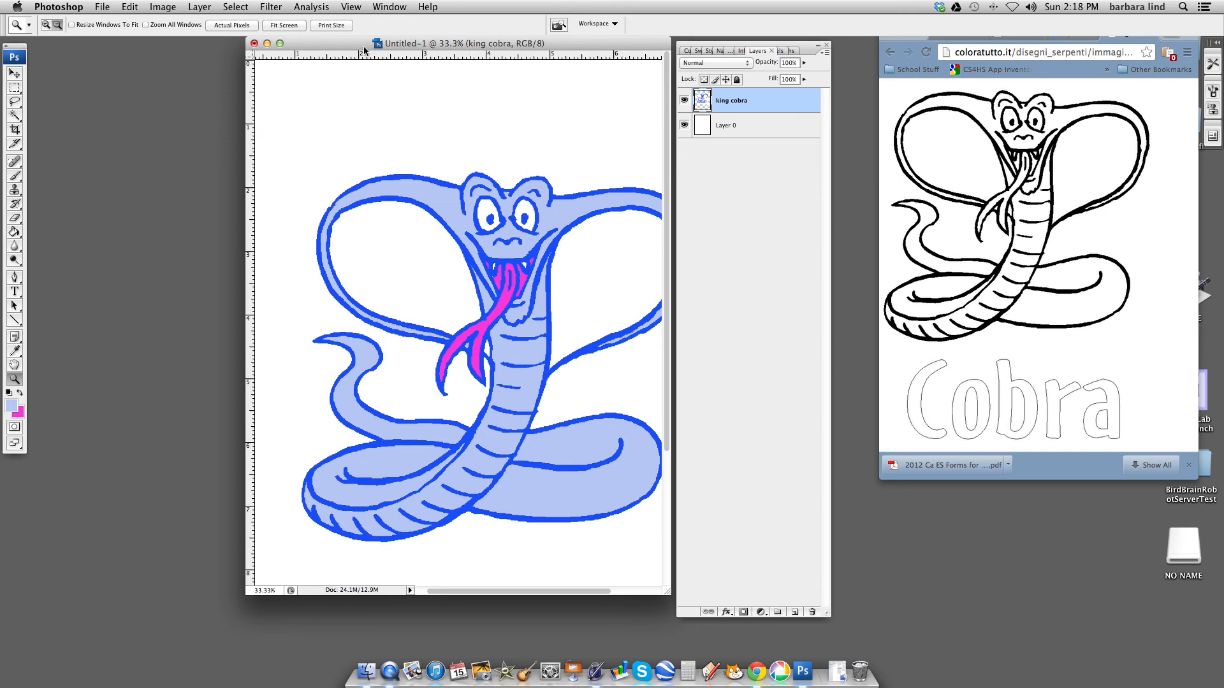
left_click_drag(360, 46, 332, 47)
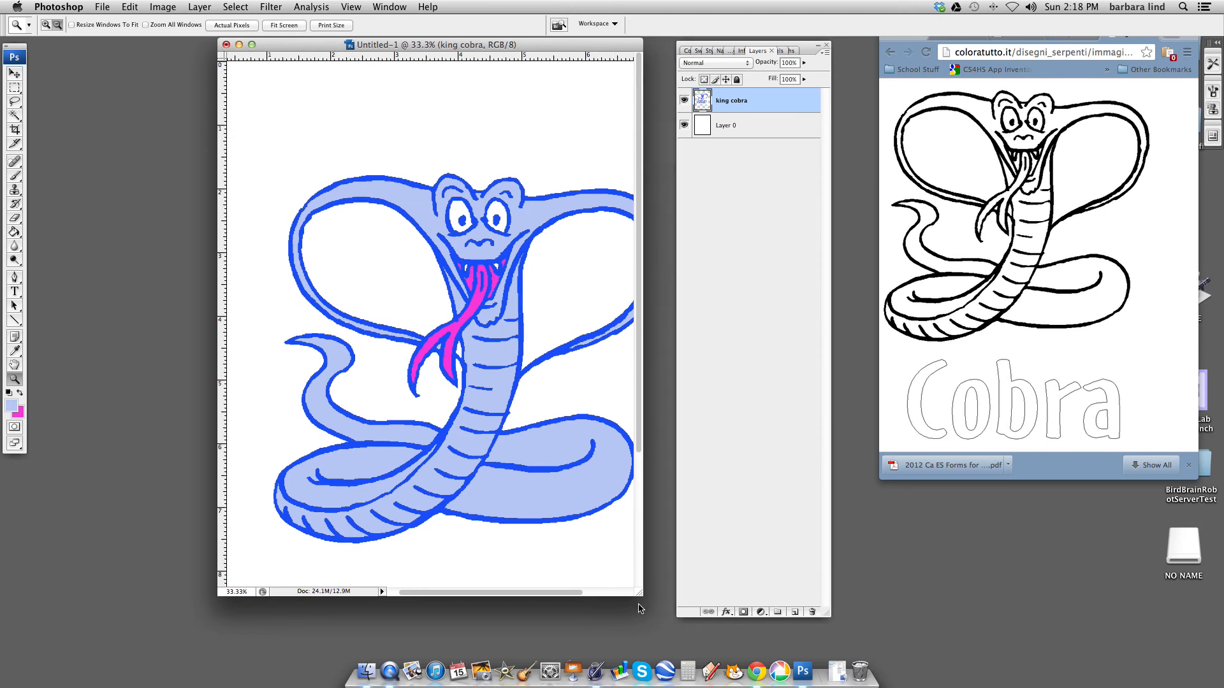
left_click_drag(645, 594, 666, 596)
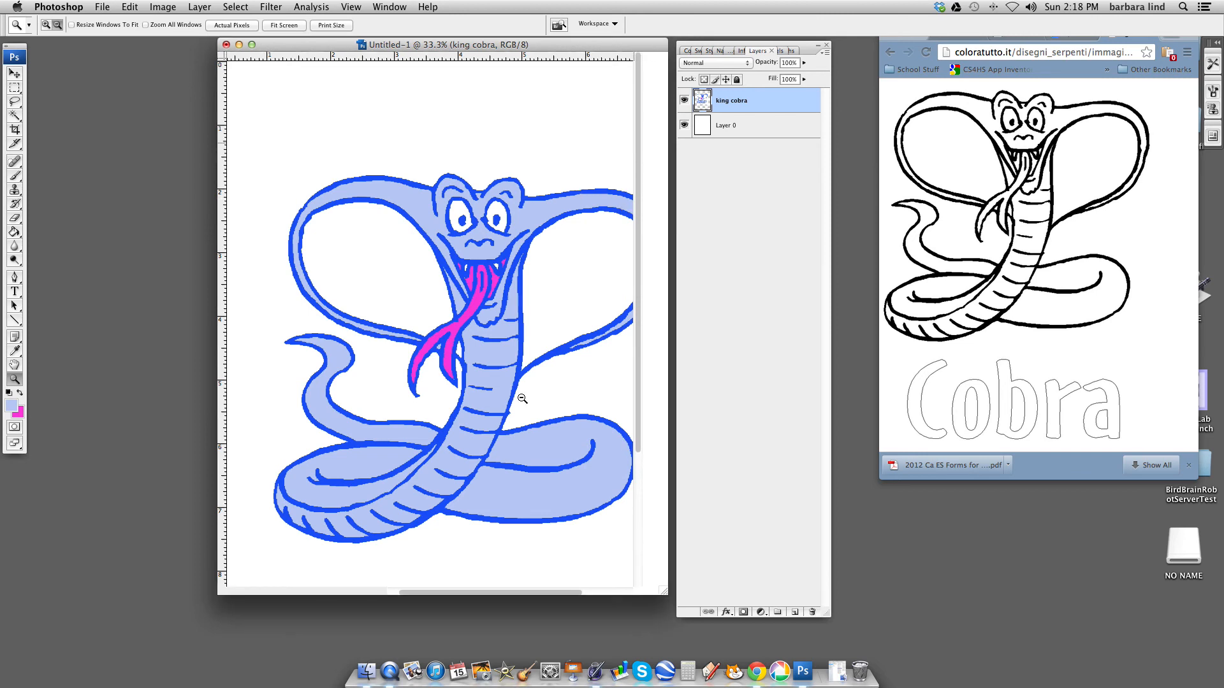
mouse_move(562, 593)
left_mouse_down()
mouse_move(583, 597)
mouse_move(544, 597)
left_mouse_up()
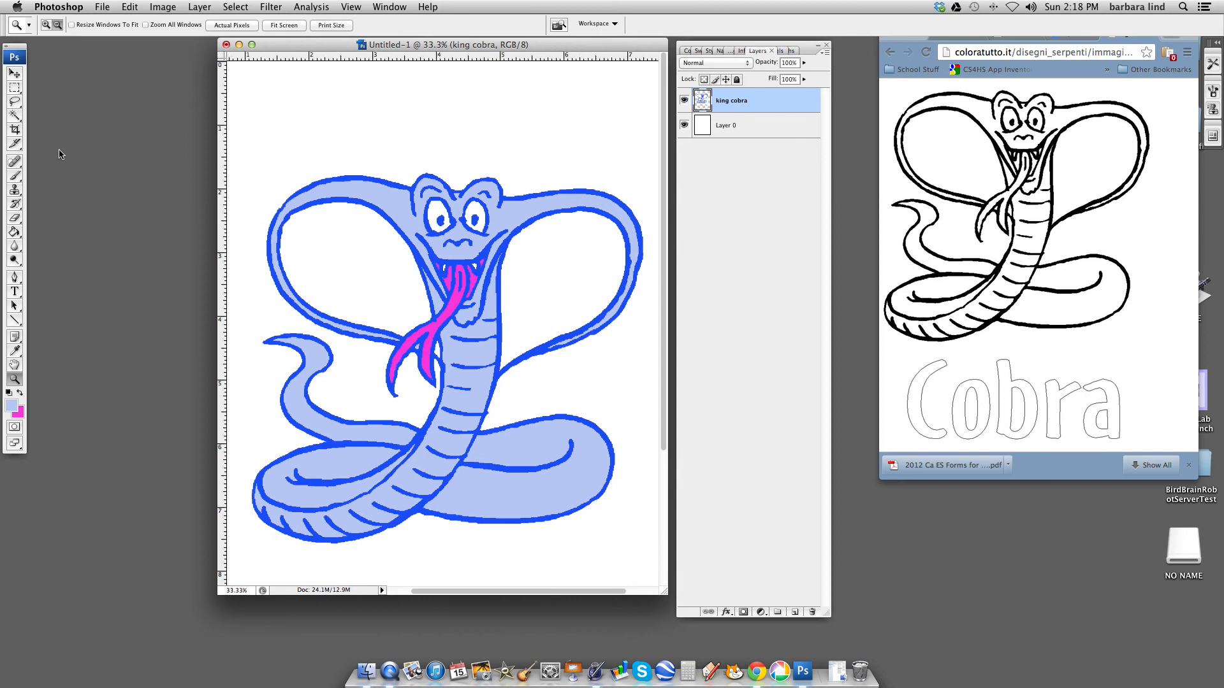
left_click(14, 131)
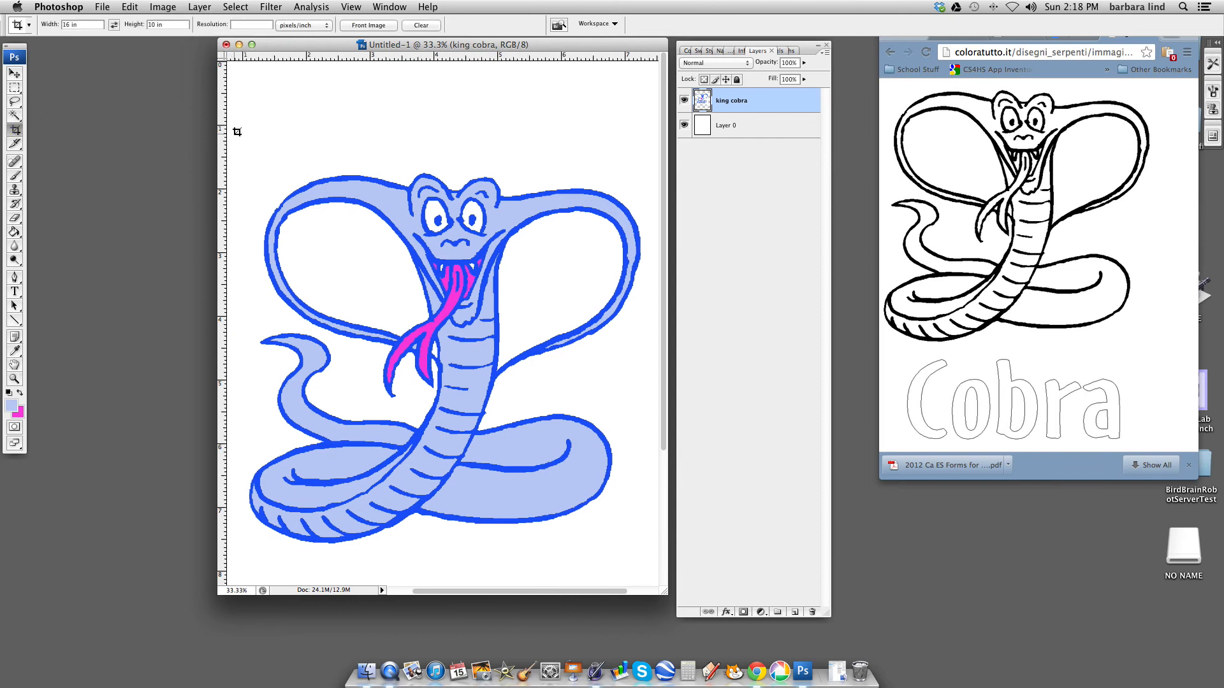
left_click_drag(241, 131, 506, 323)
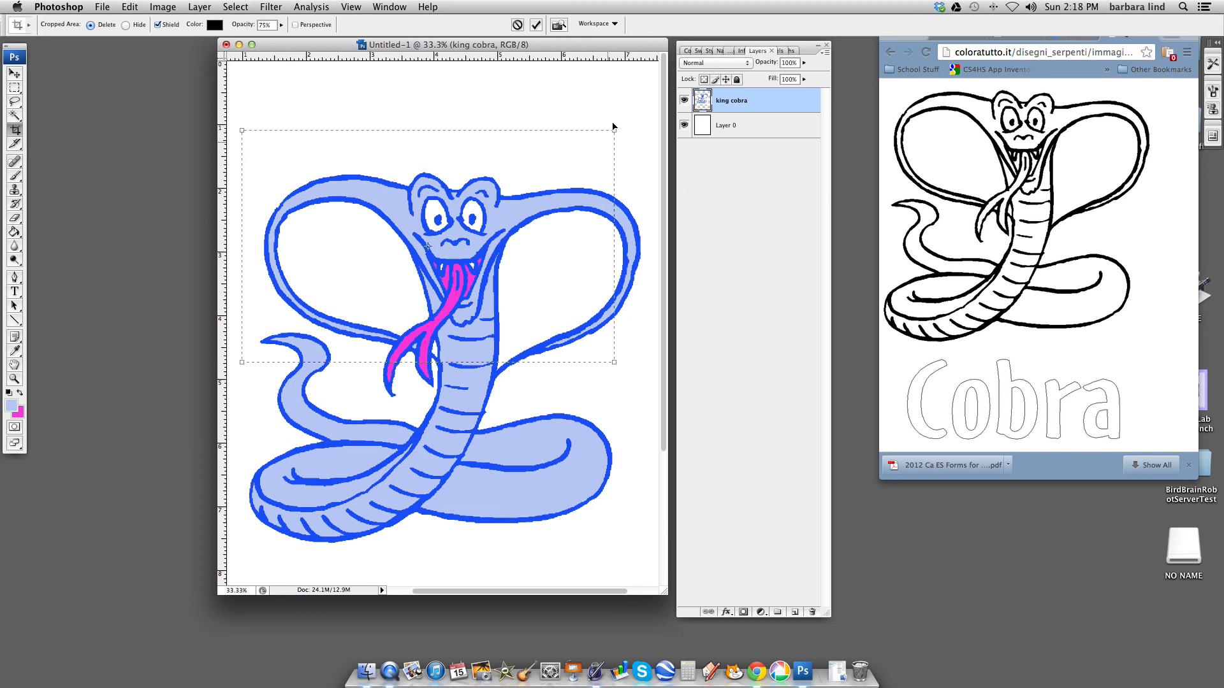
left_click(14, 74)
left_click(549, 199)
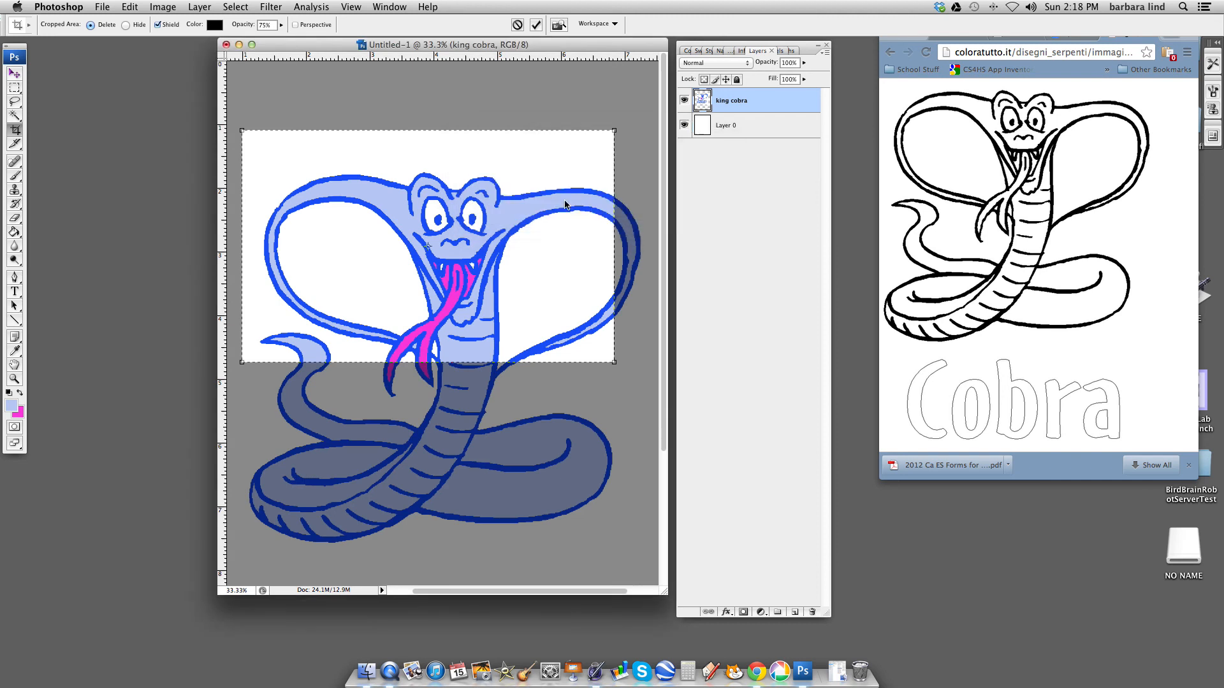
left_click(15, 129)
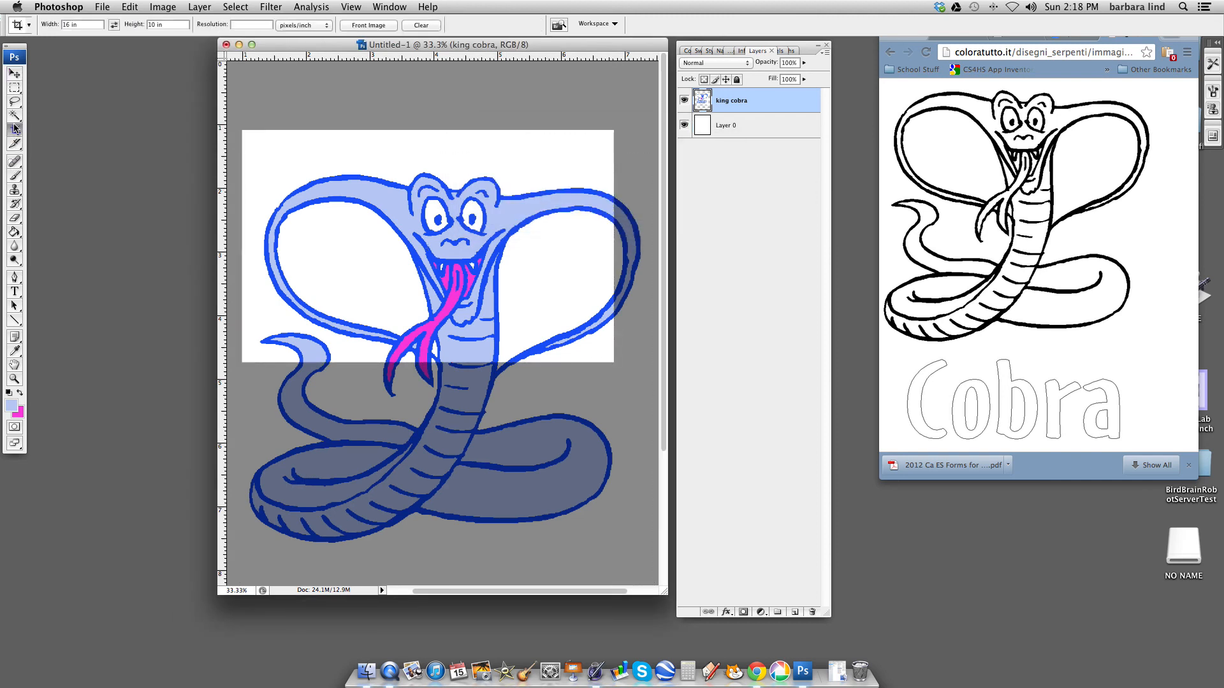
- Clear the Crop tool's fixed width and height and crop the canvas closely around the cobra, to about 6.5 by 6.5 in
left_click_drag(79, 24, 62, 25)
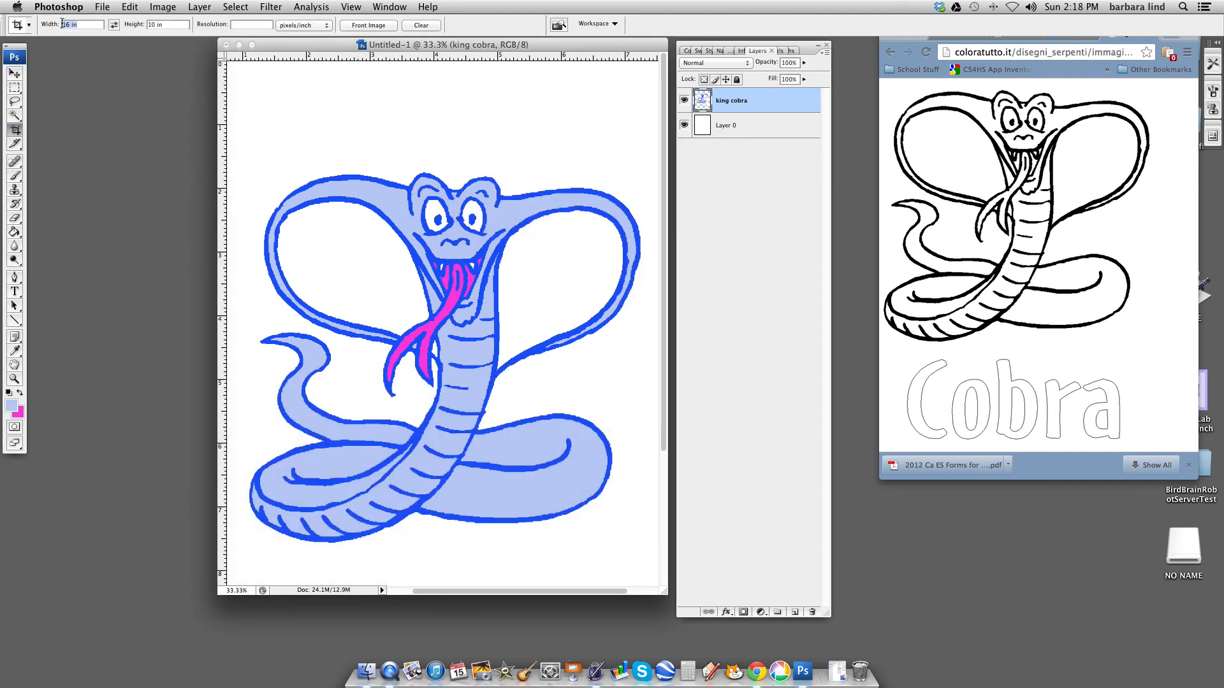
key("BackSpace")
left_click_drag(153, 24, 169, 24)
key("BackSpace")
left_click(241, 141)
left_click_drag(269, 297, 655, 558)
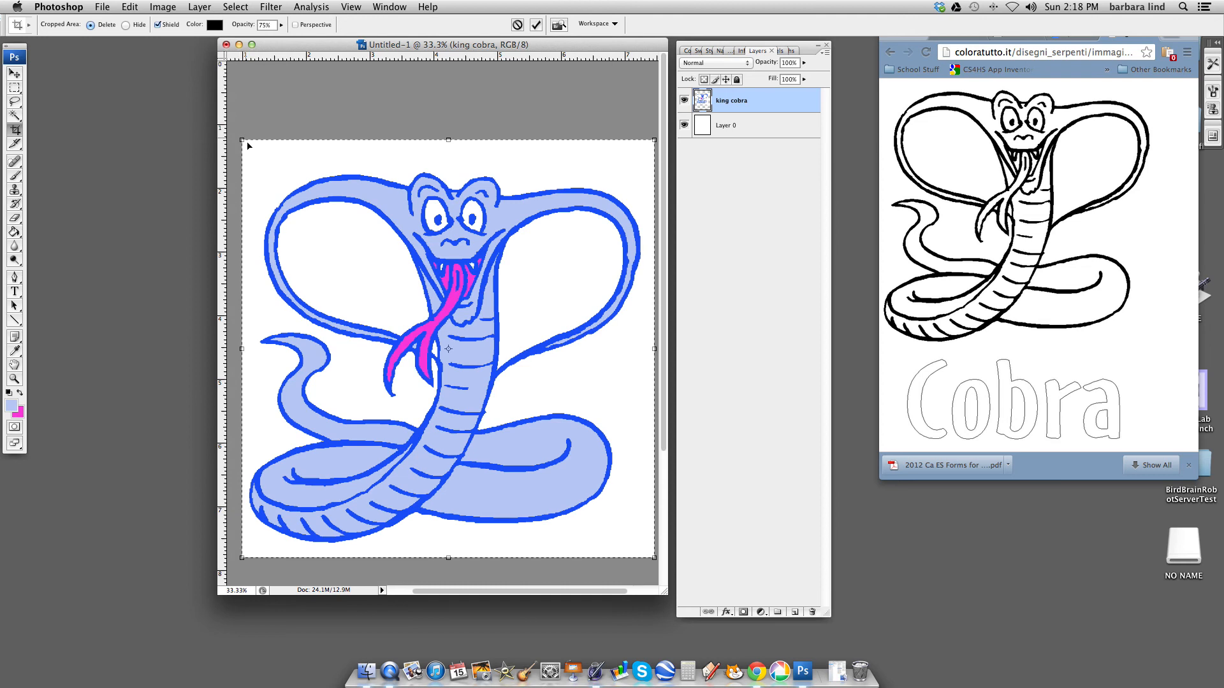
left_click_drag(243, 140, 243, 146)
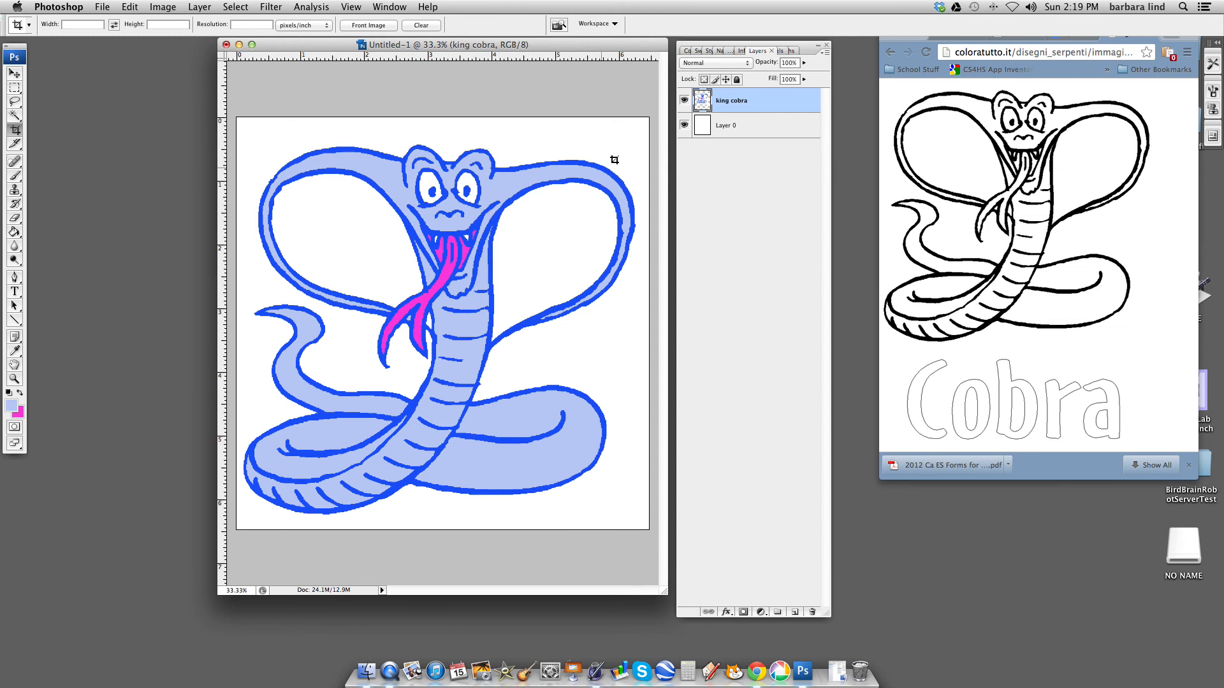
- Delete the white background layer, Layer 0
left_click(783, 131)
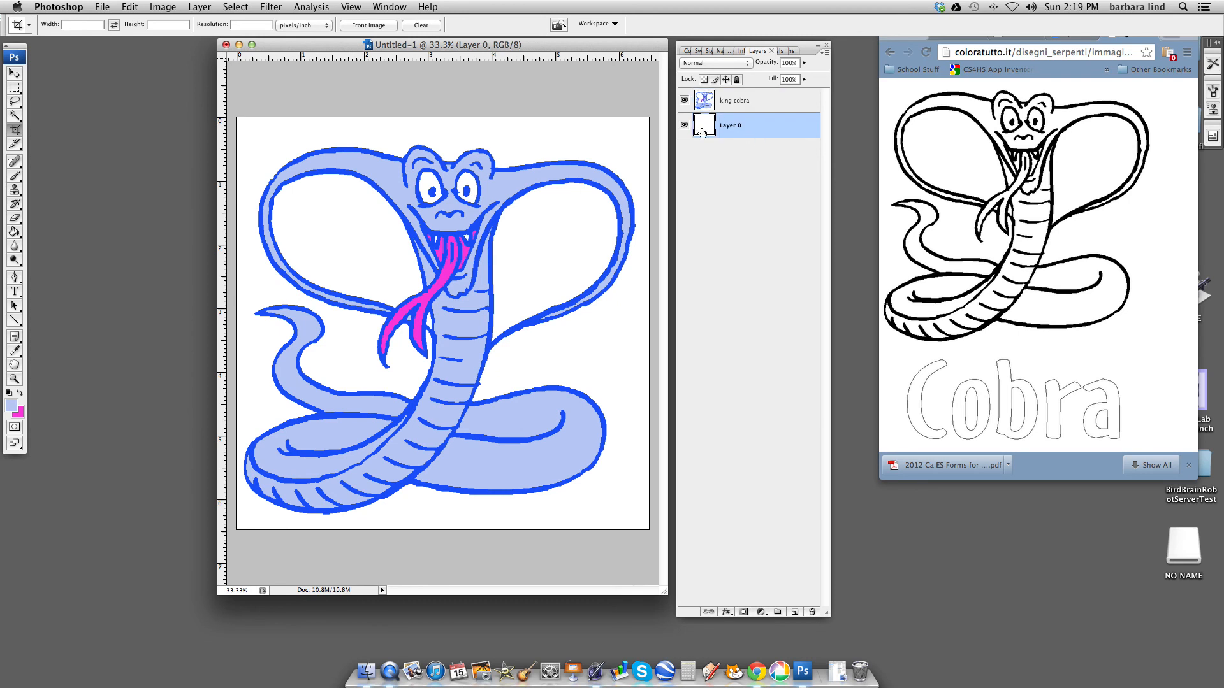
left_click(812, 613)
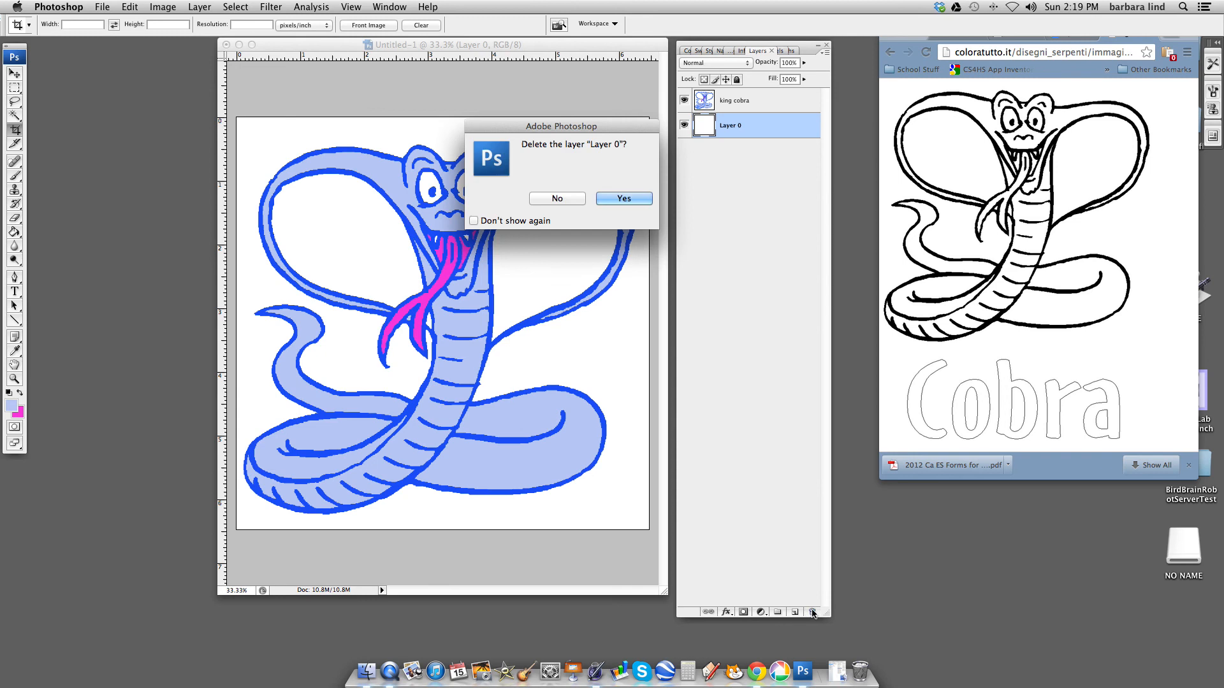
left_click(634, 201)
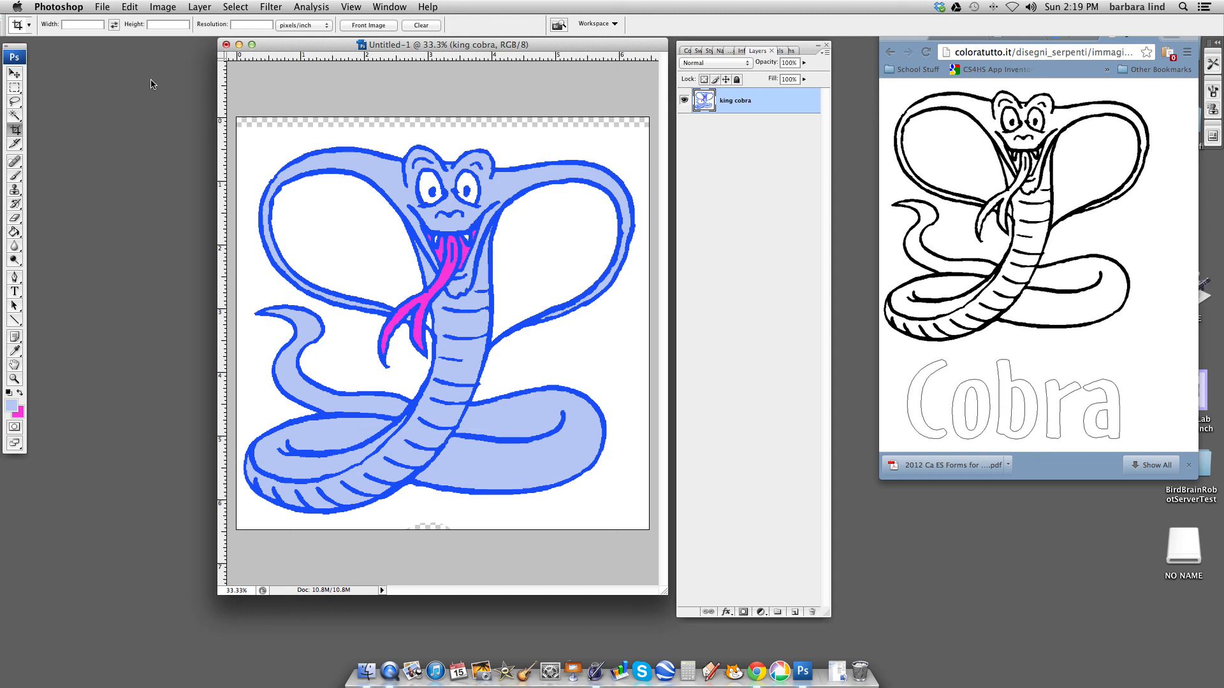
- Select the white area surrounding the cobra with the Magic Wand, delete it to leave transparency, and deselect
left_click(15, 116)
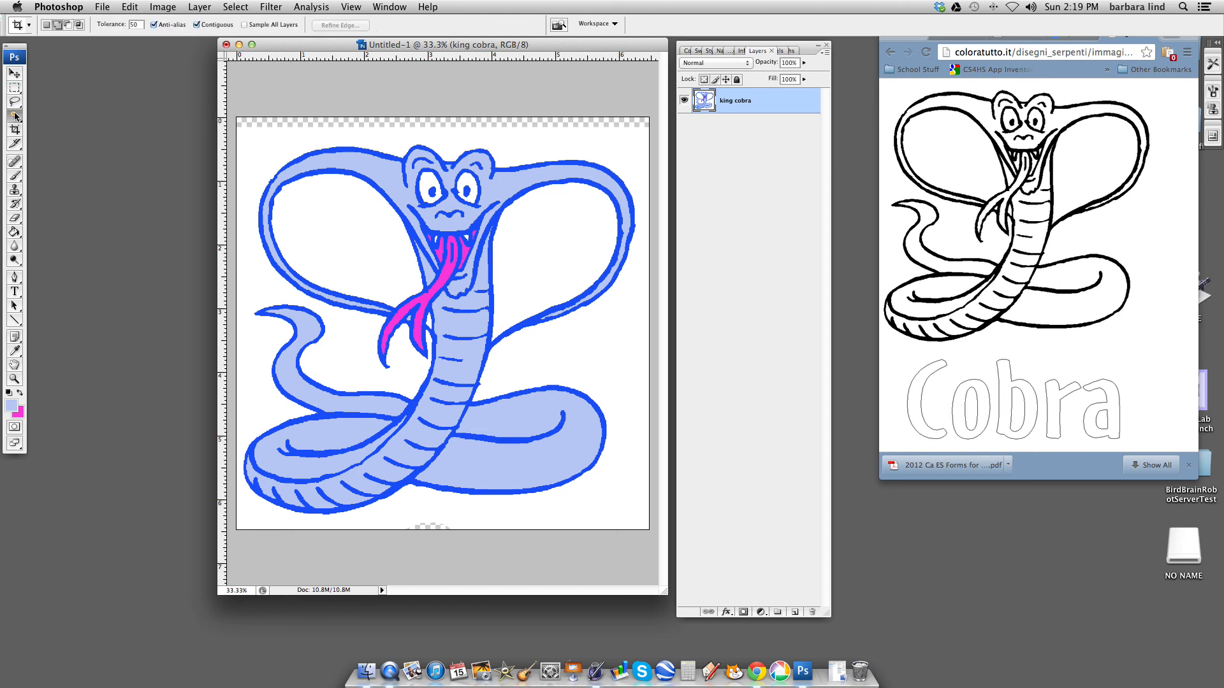
left_click(344, 356)
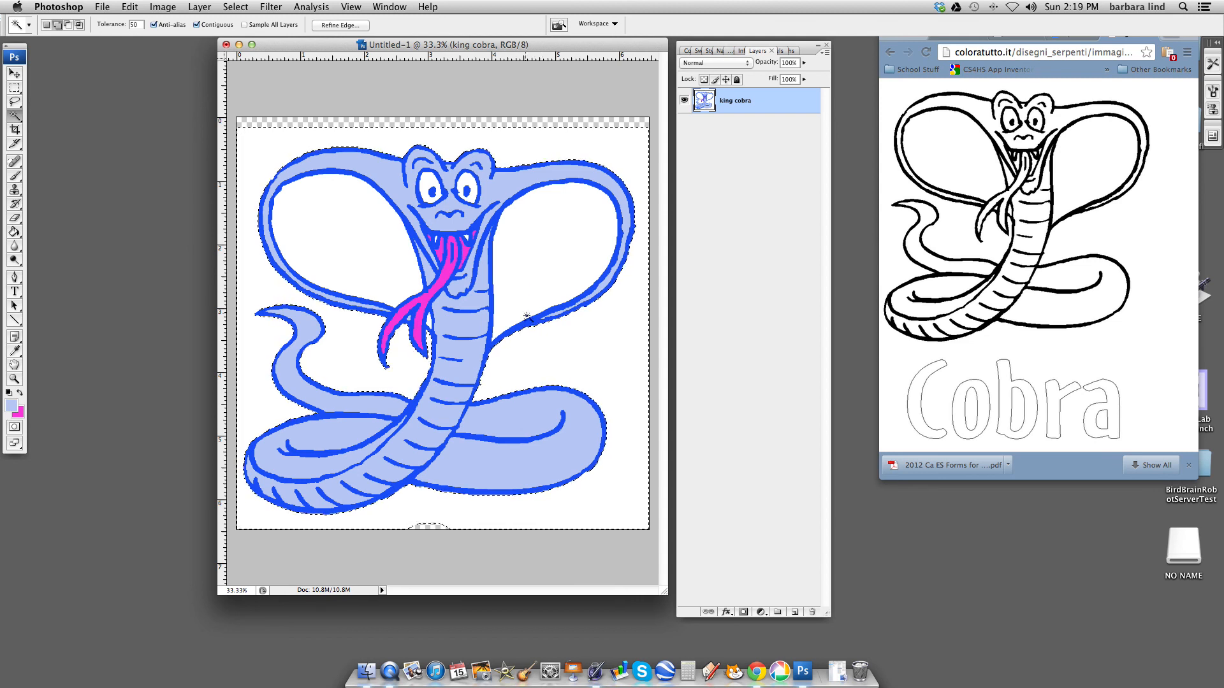
key("Delete")
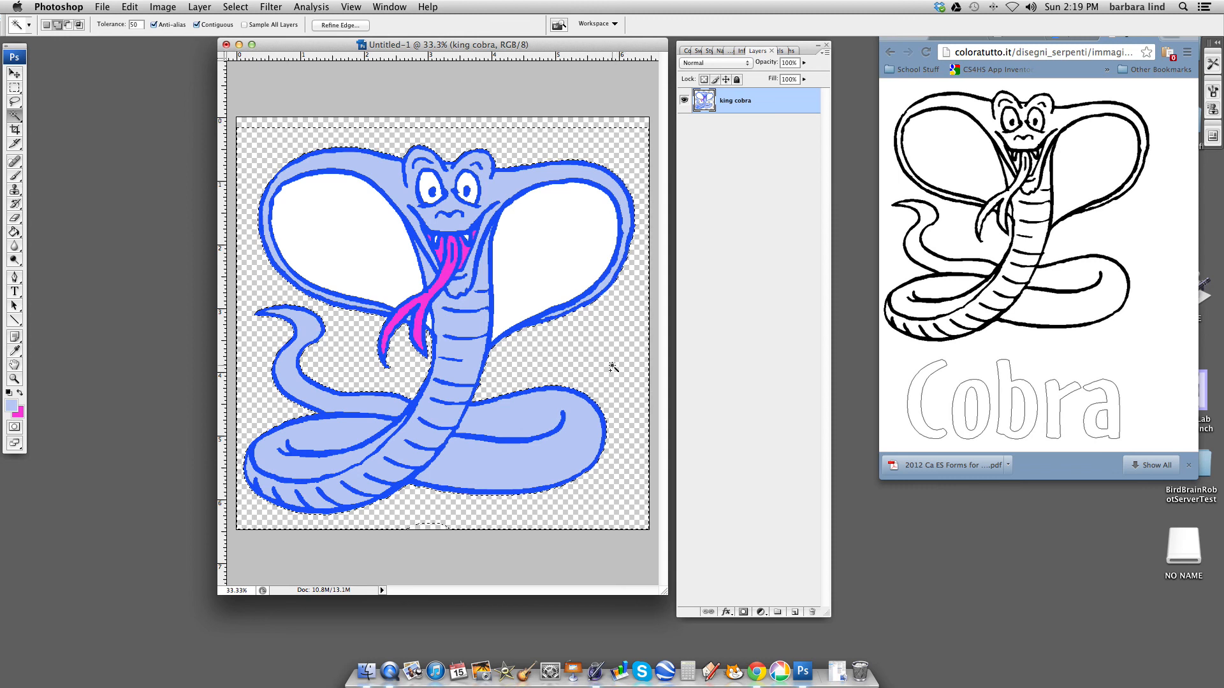
key("super+d")
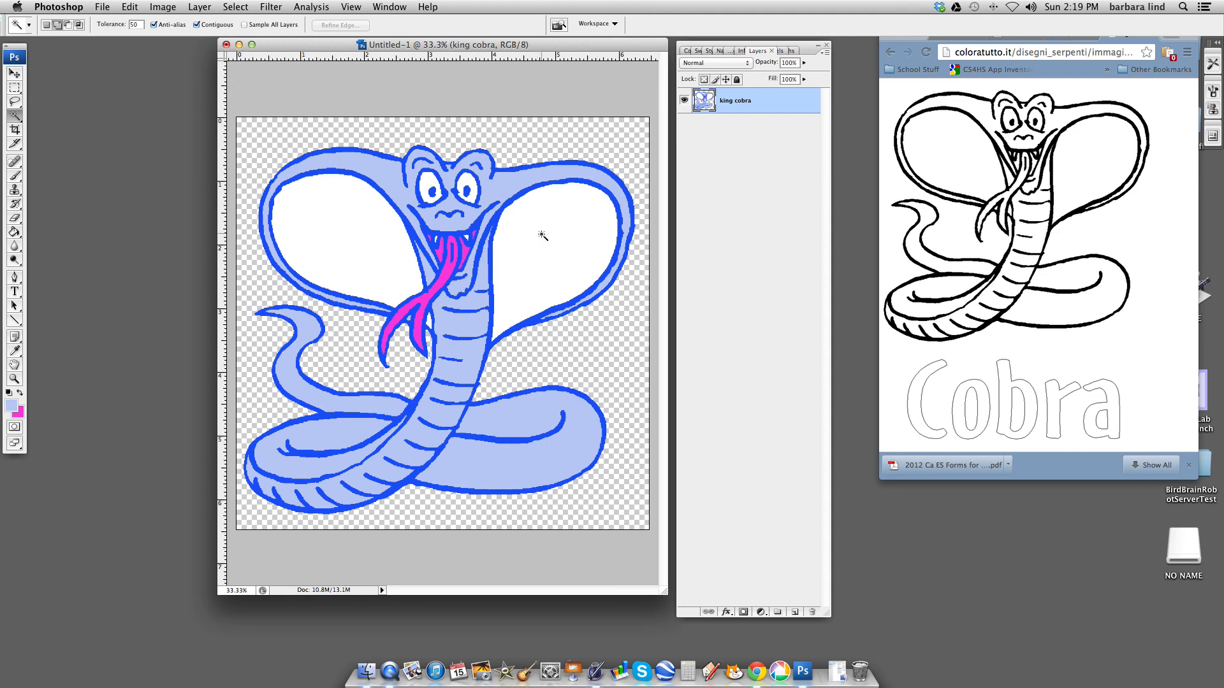
- Save the image to the Desktop as king cobra.psd in Photoshop format with layers and maximized compatibility
left_click(101, 7)
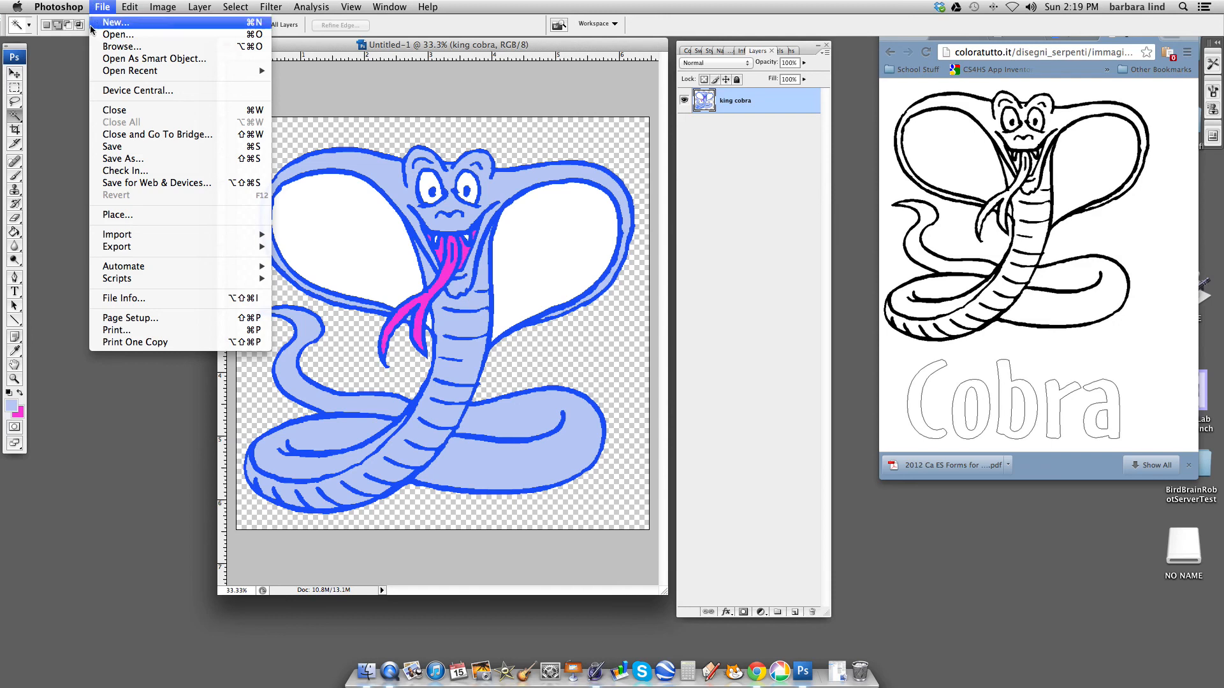
left_click(133, 158)
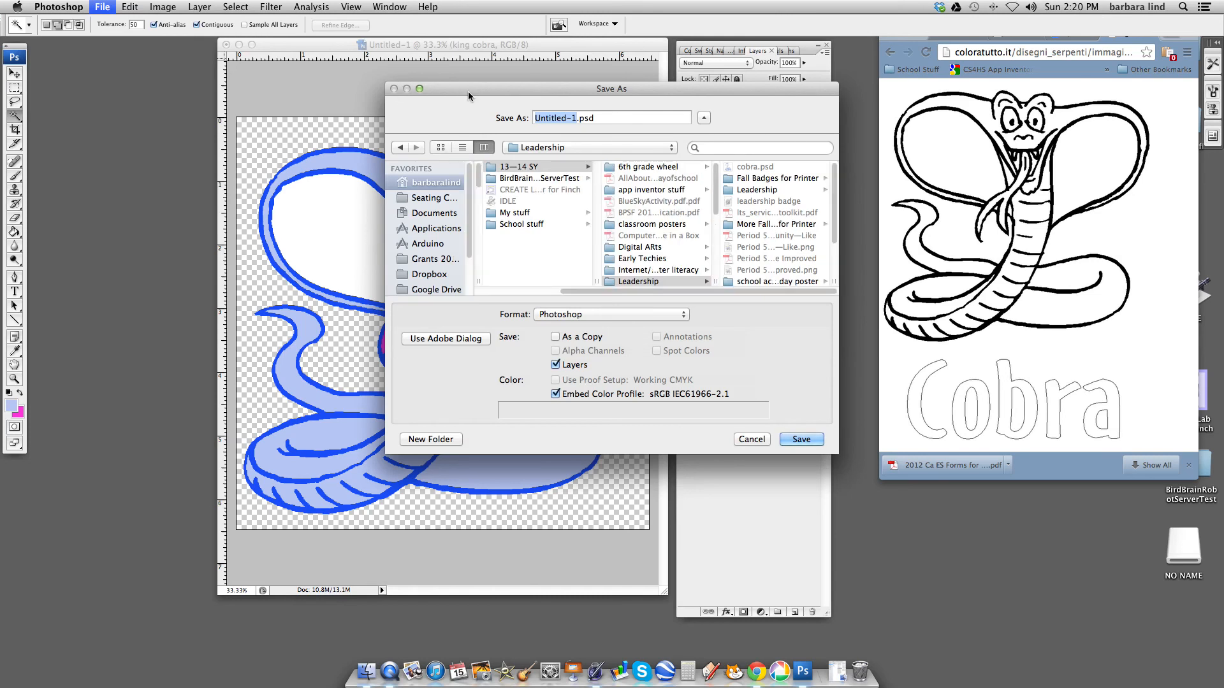
type("king cobra")
left_click(663, 148)
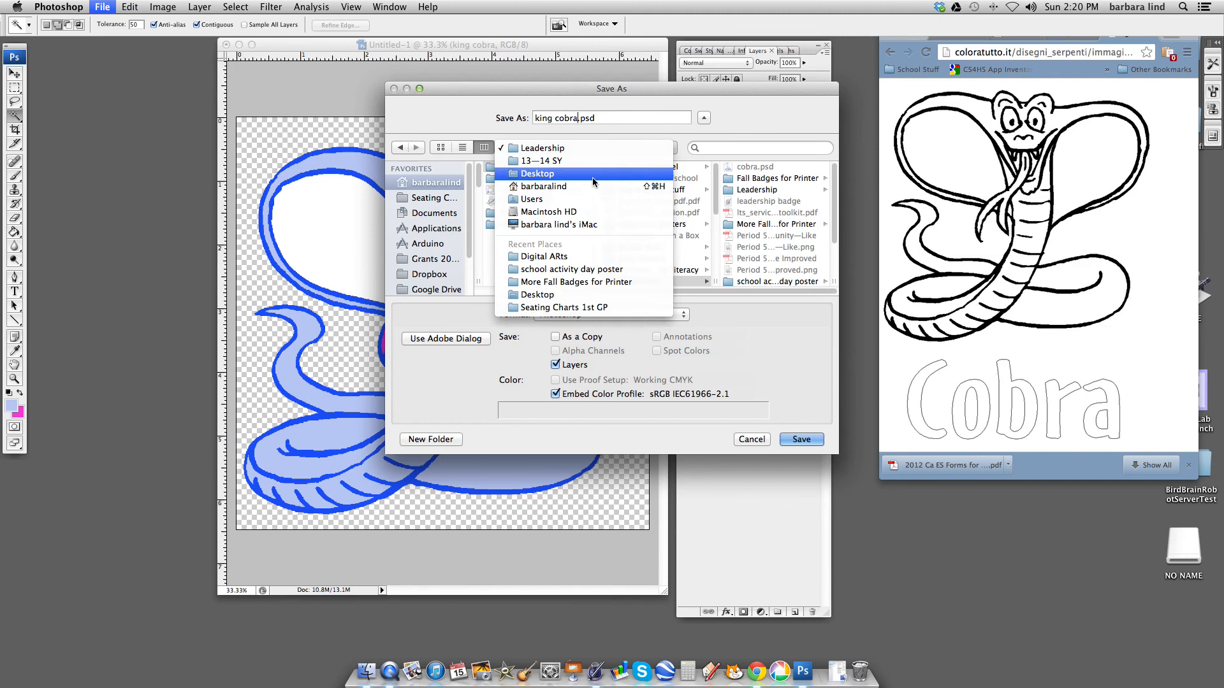
left_click(545, 173)
left_click(801, 439)
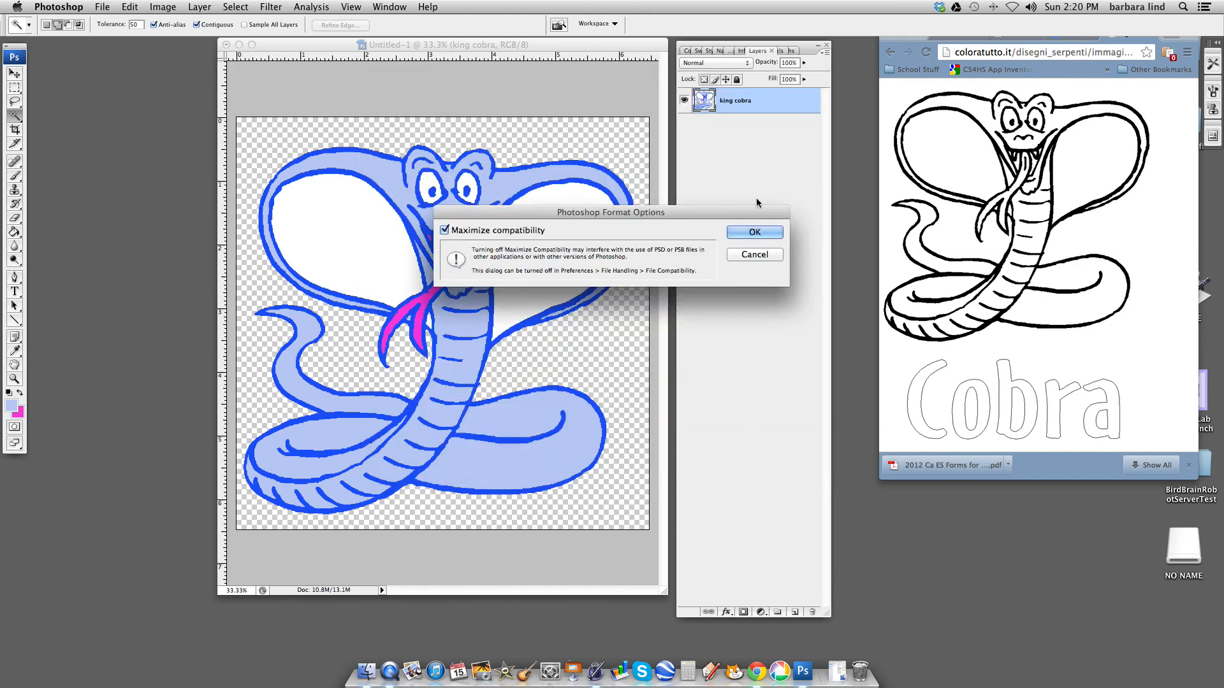
left_click(758, 235)
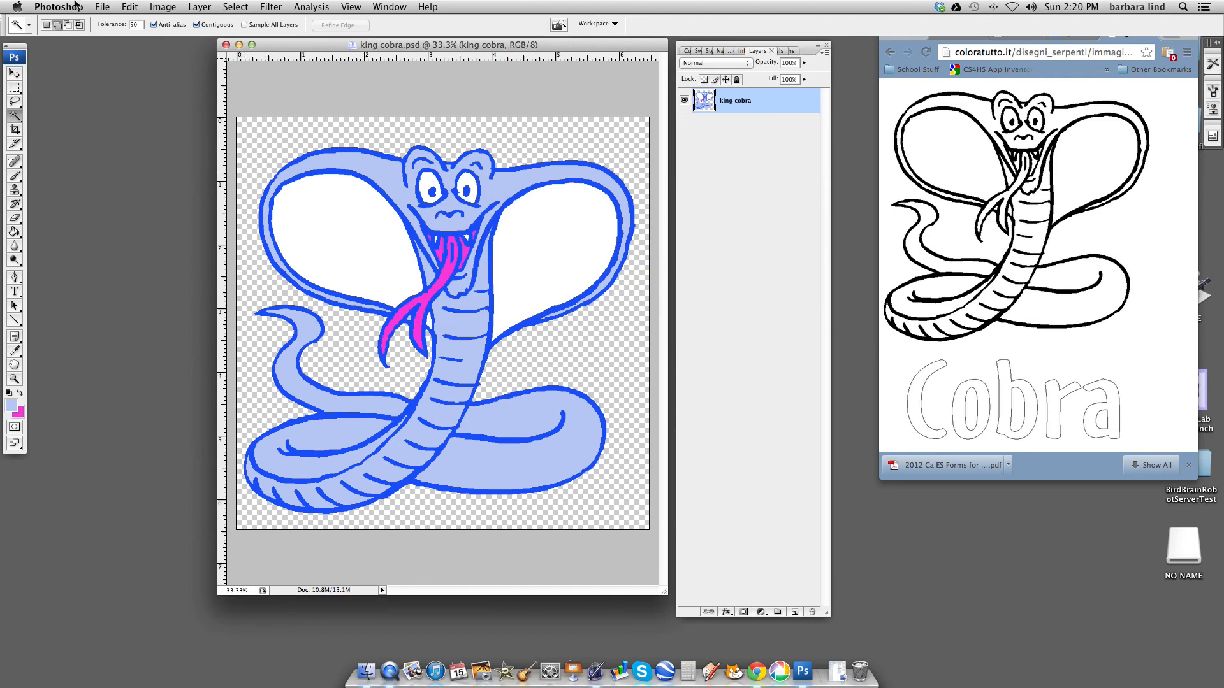
- Save a copy to the Desktop as king cobra.png in PNG format with Interlace set to None
left_click(100, 7)
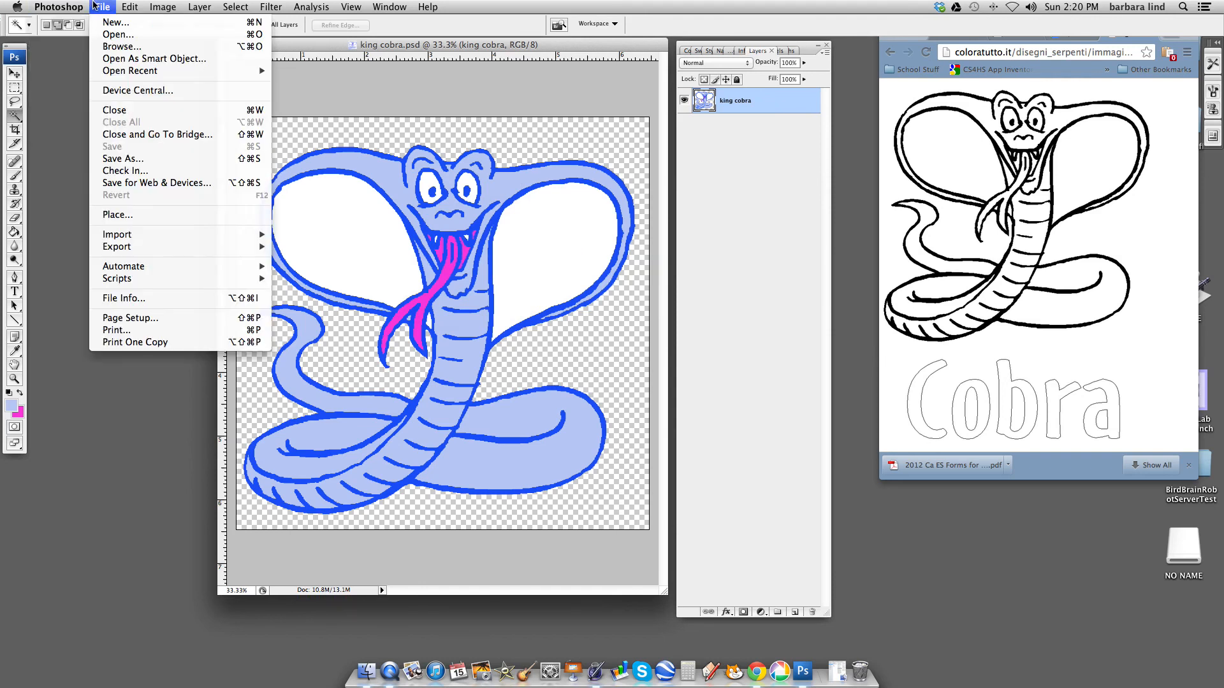
left_click(115, 166)
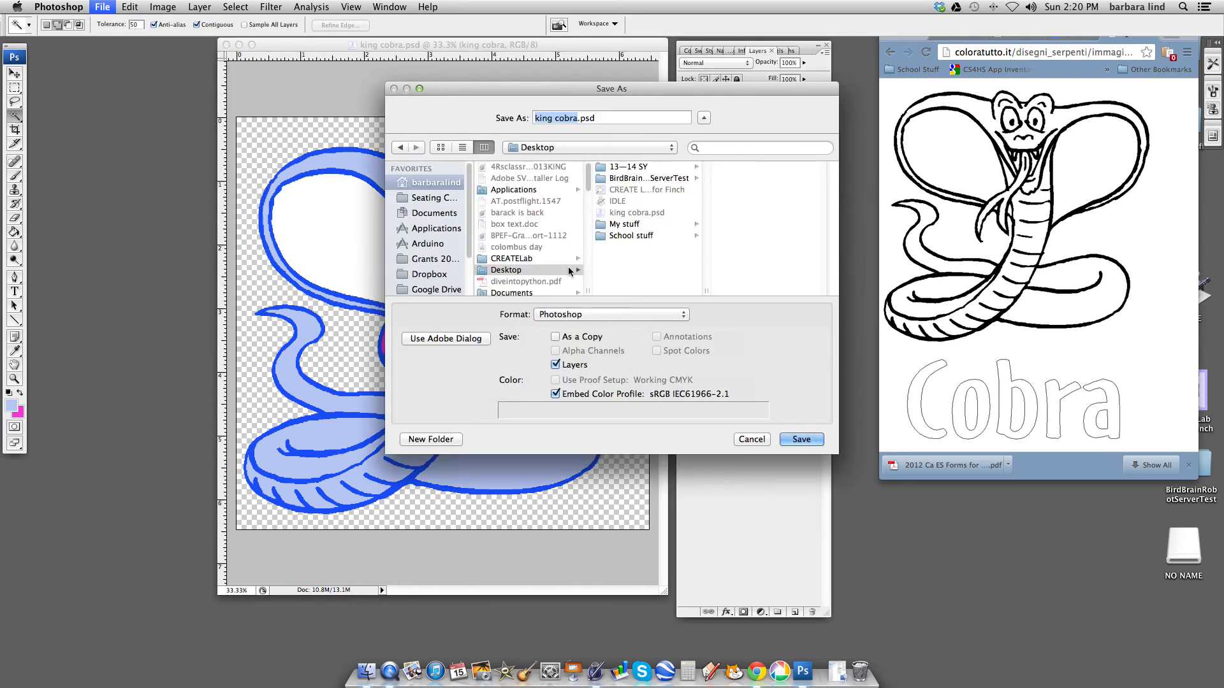
left_click(680, 314)
left_click(679, 317)
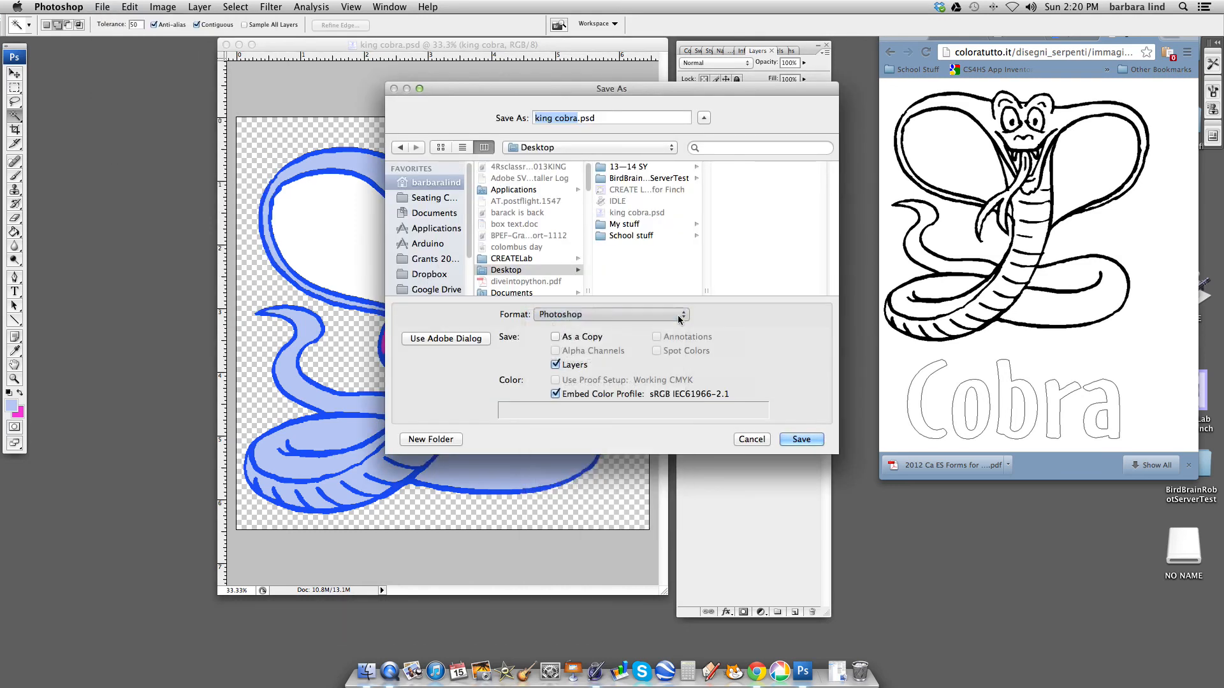
left_click(680, 317)
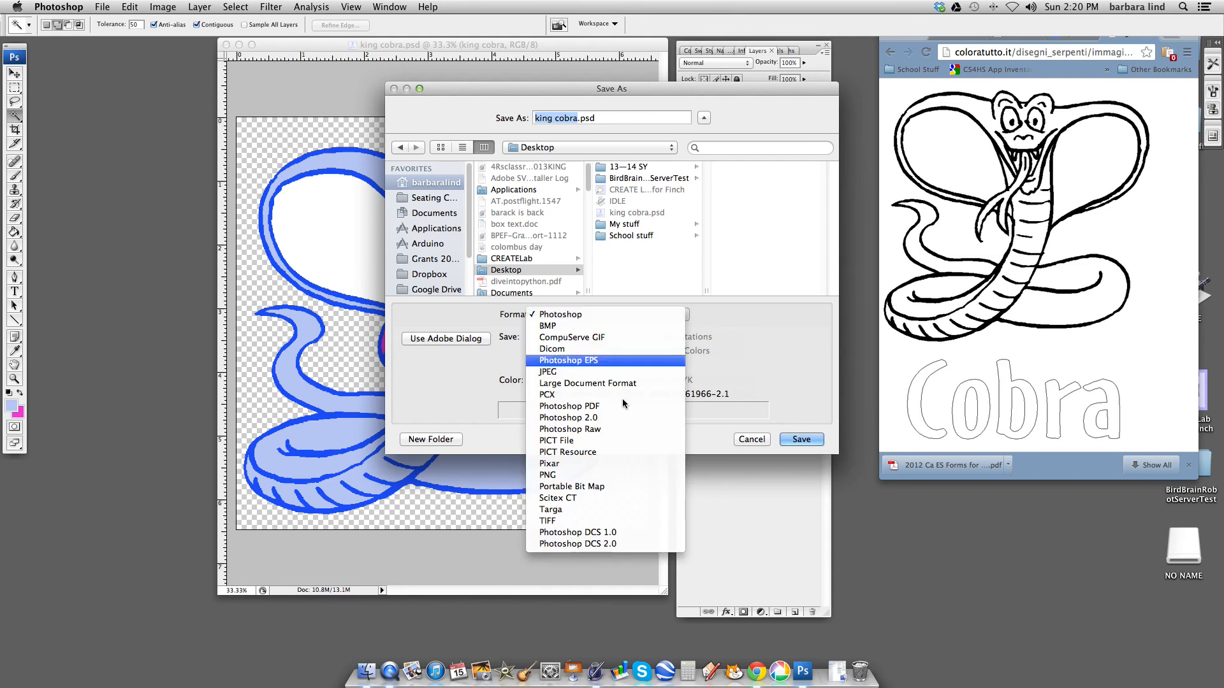
left_click(557, 478)
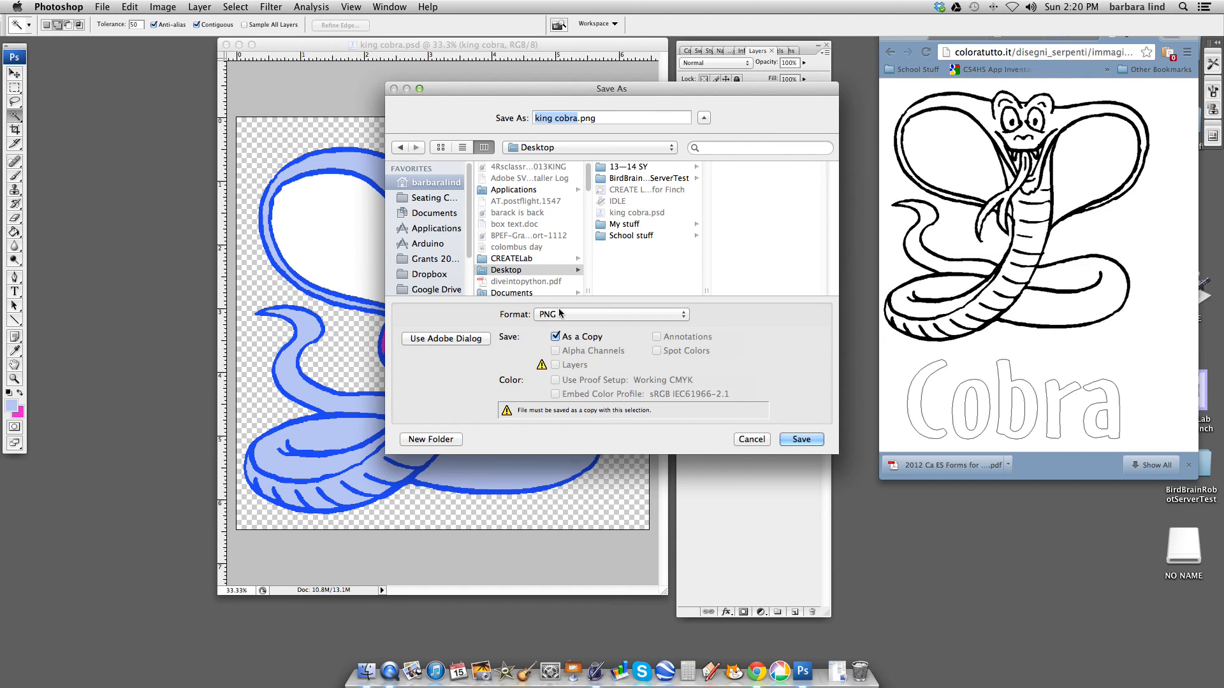
left_click(800, 440)
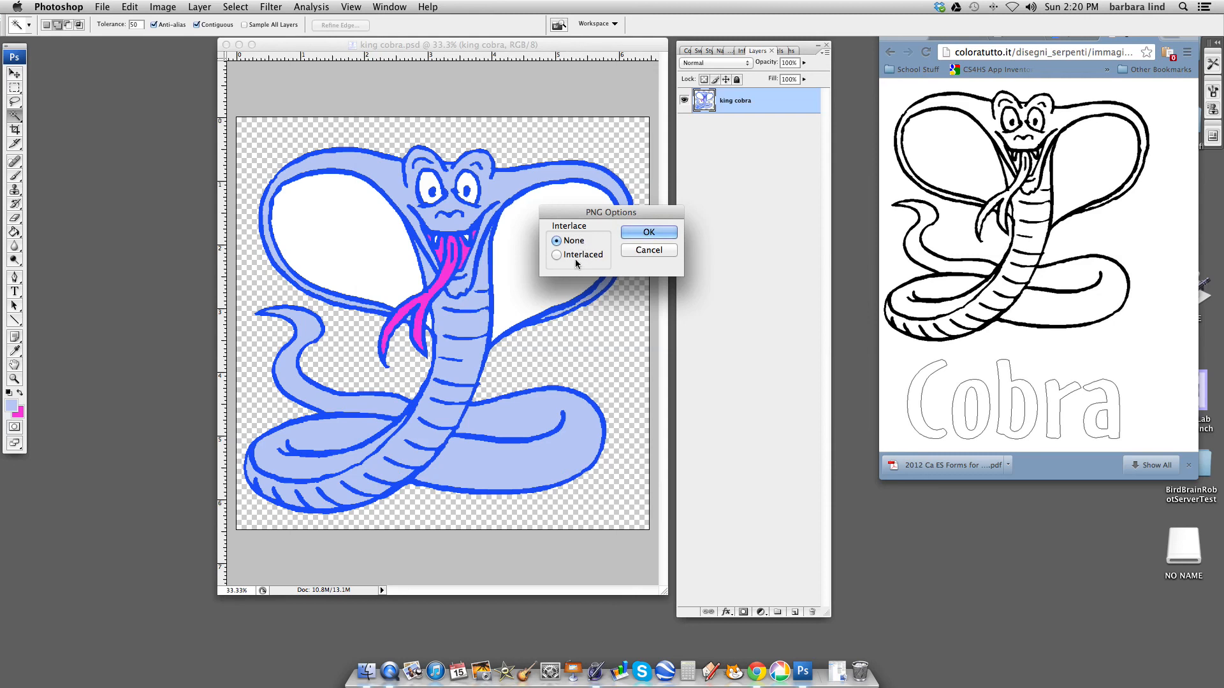
left_click(645, 232)
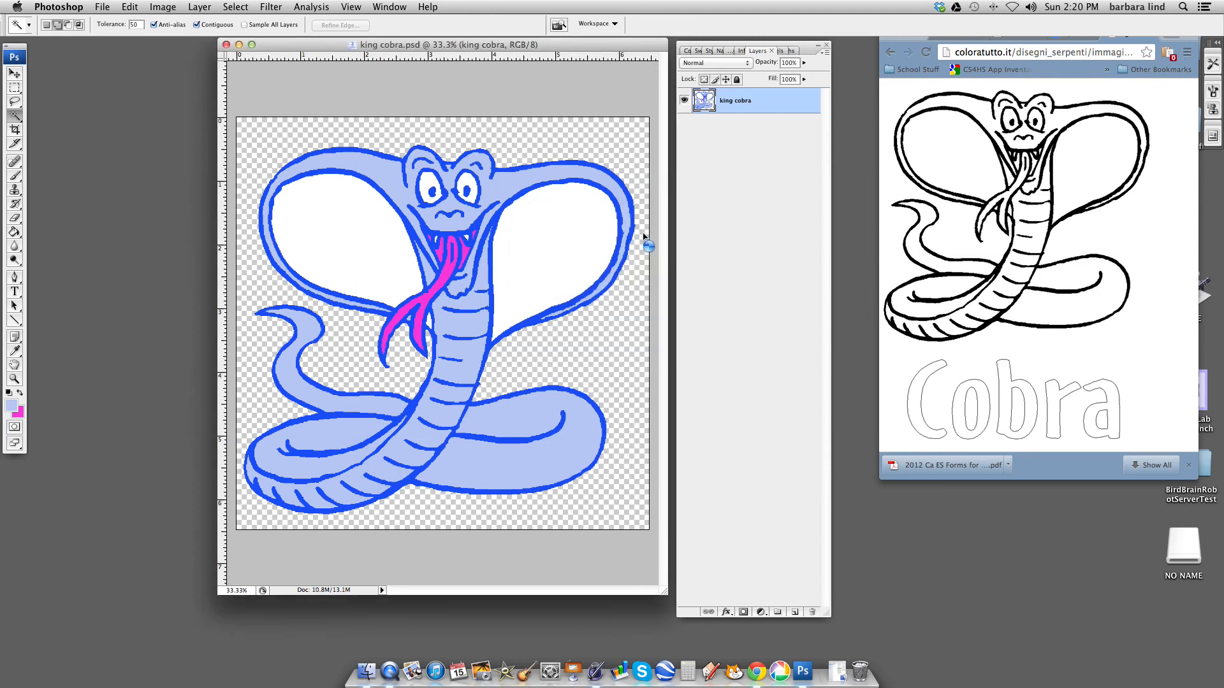